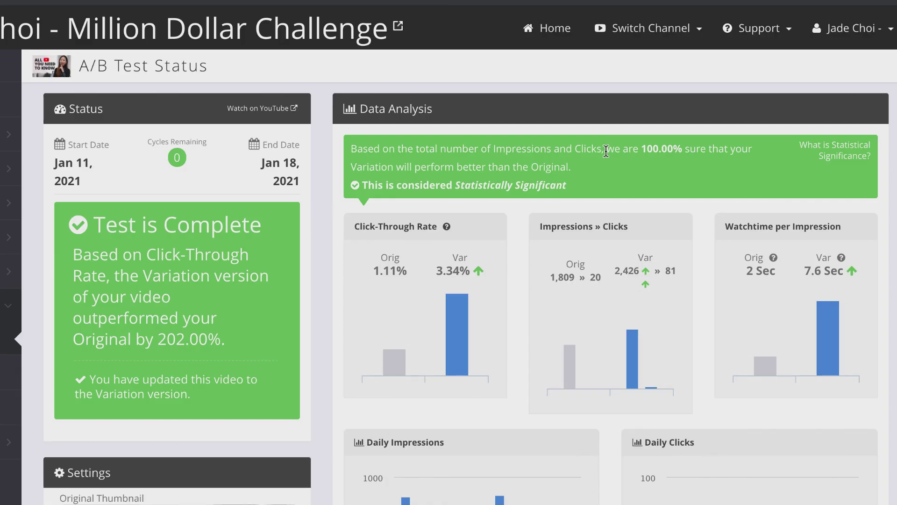
# Highlight the 100.00% confidence statement and scroll down to the Original and Variation thumbnails.
pyautogui.moveTo(607, 152); pyautogui.dragTo(617, 164)
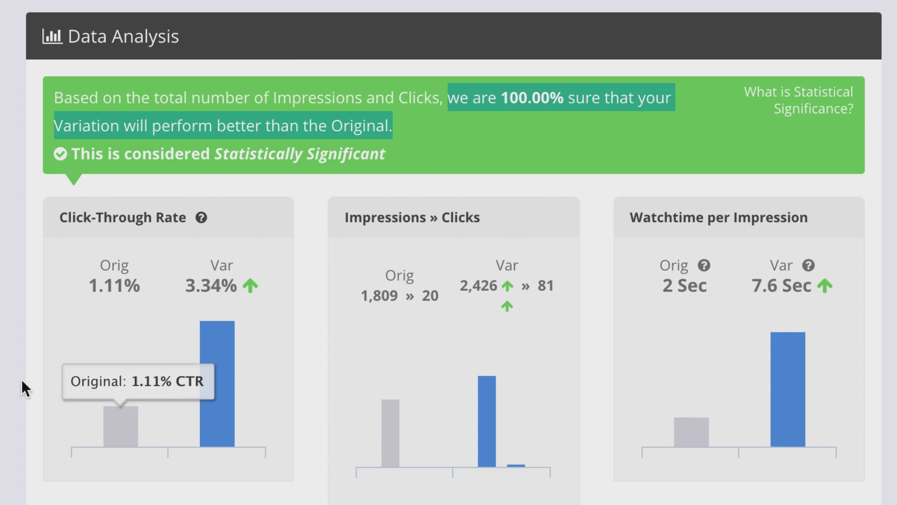
pyautogui.scroll(-8, 6, 461)
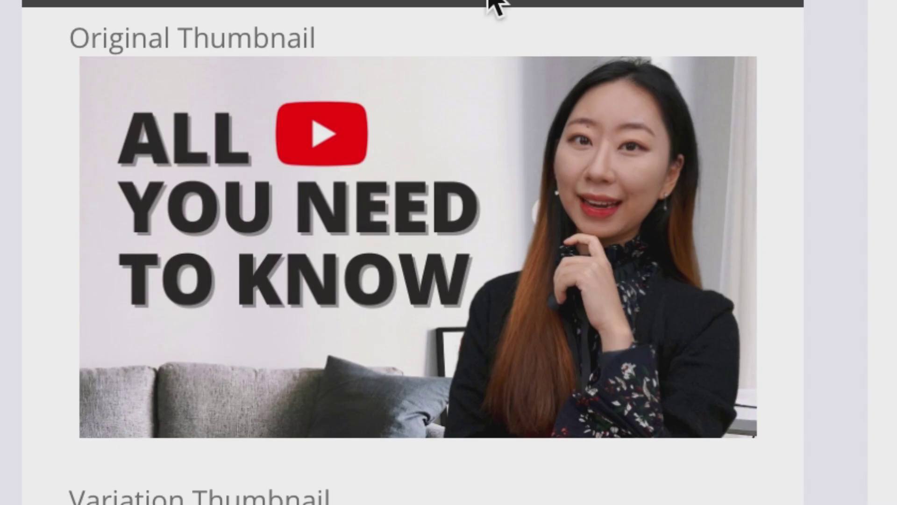
pyautogui.scroll(-5, 581, 291)
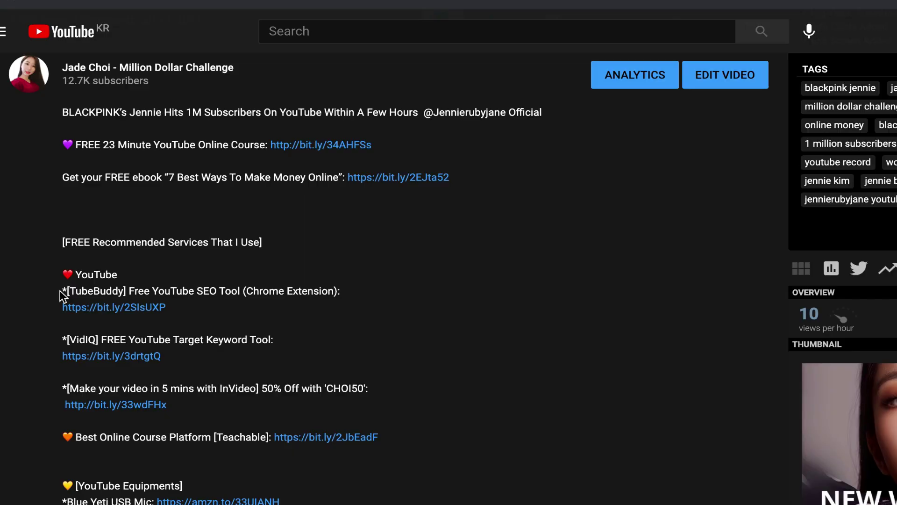
# Highlight the TubeBuddy Chrome Extension line, then launch Keyword Explorer from the TubeBuddy menu.
pyautogui.moveTo(64, 290); pyautogui.dragTo(295, 294)
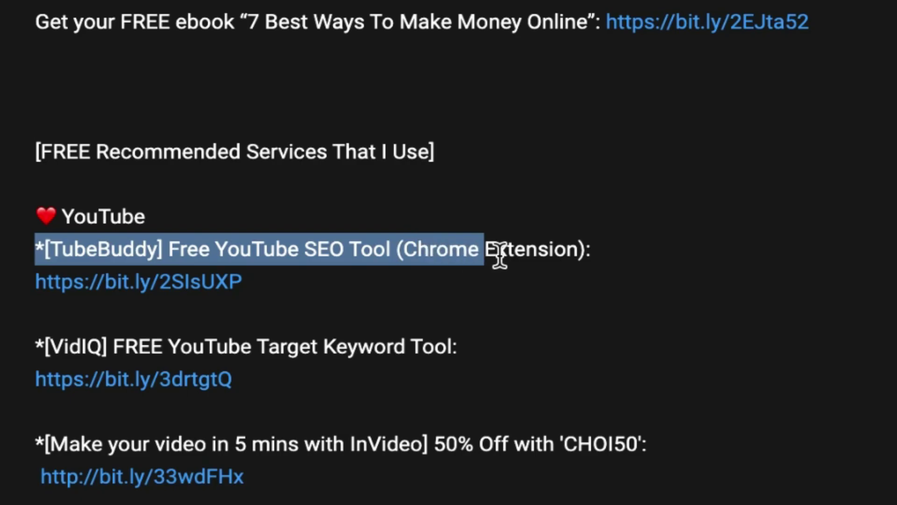
pyautogui.moveTo(499, 255); pyautogui.dragTo(568, 256)
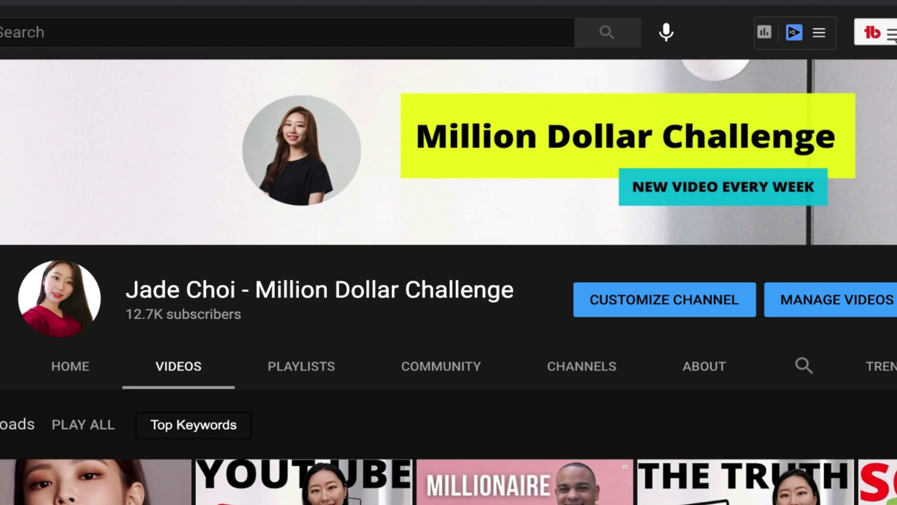
pyautogui.click(872, 32)
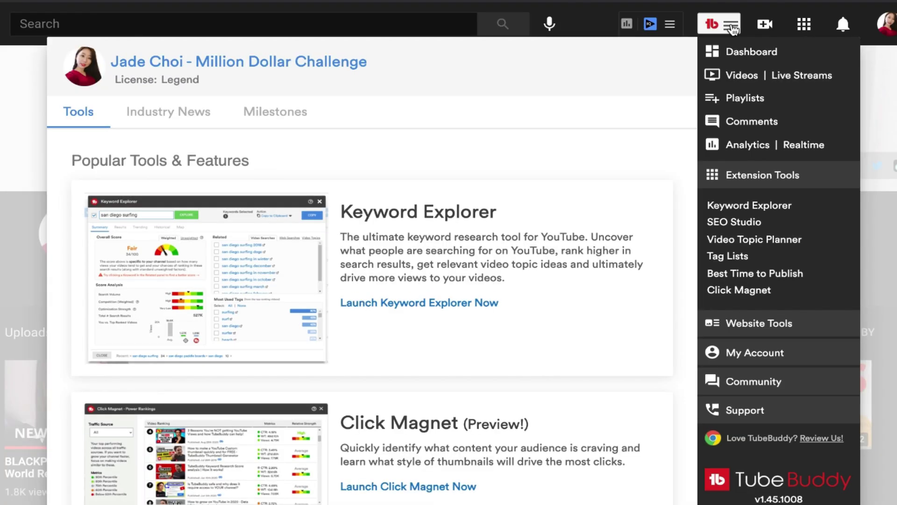
pyautogui.click(730, 206)
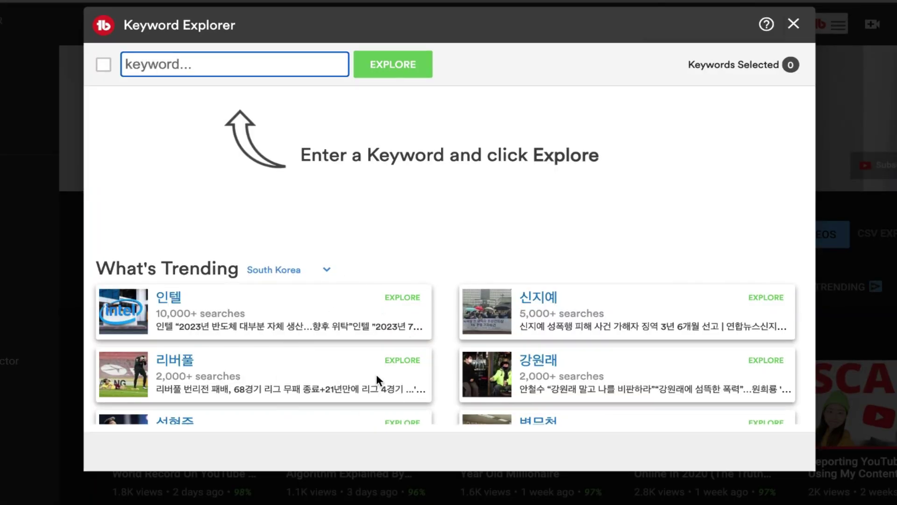
# Switch What's Trending to the United States and scroll through topics like Lakers and GameStop.
pyautogui.scroll(-2, 376, 374)
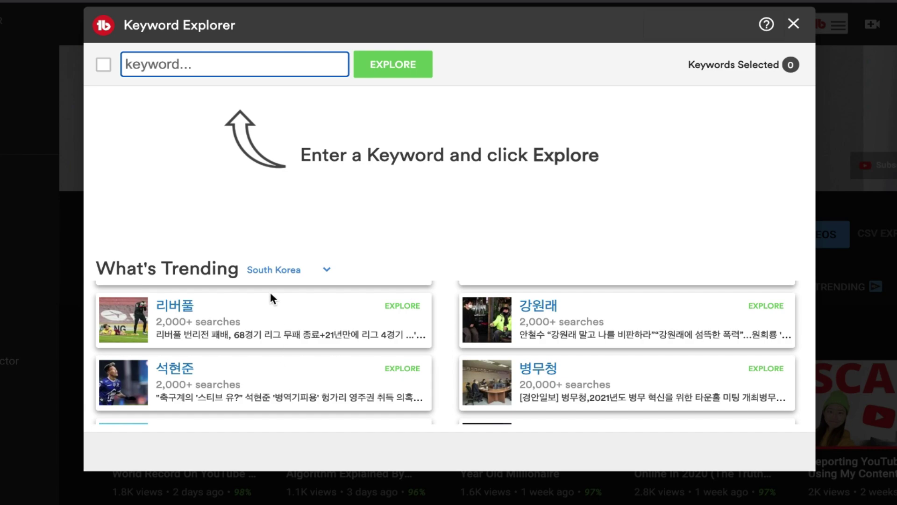
pyautogui.click(290, 275)
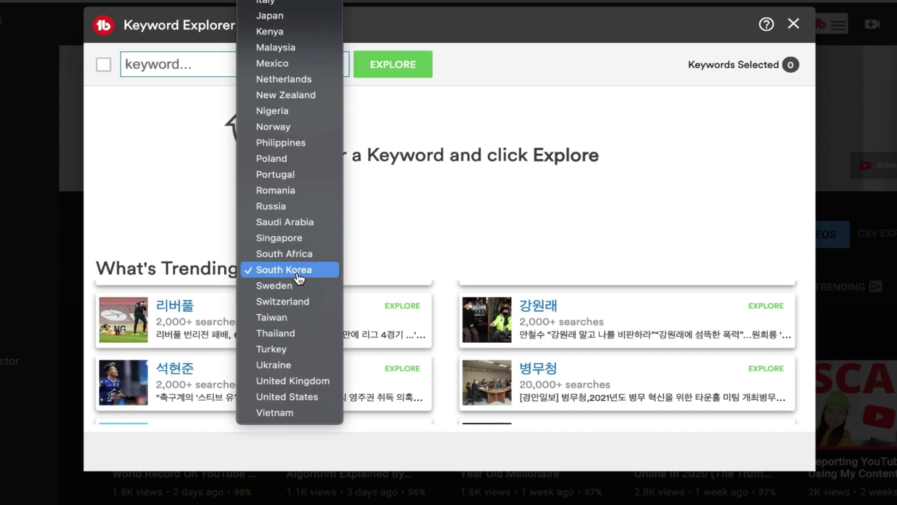
pyautogui.click(290, 396)
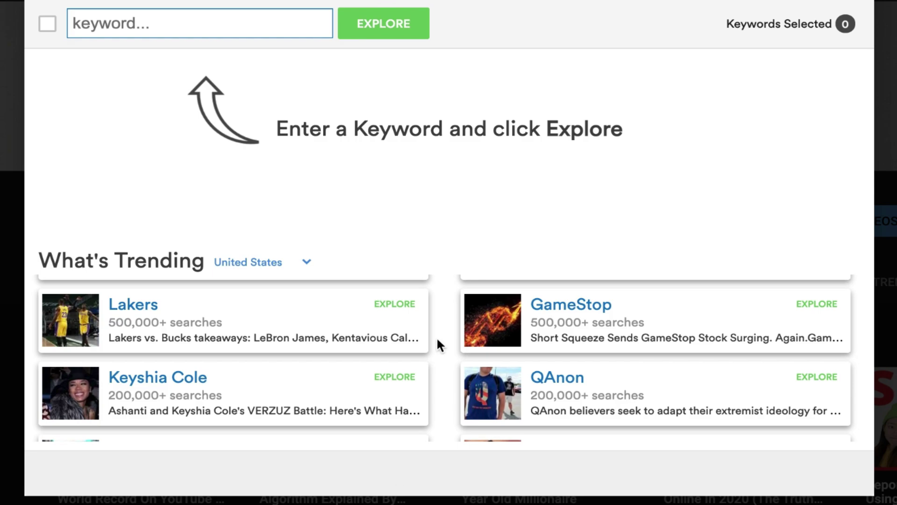
pyautogui.scroll(-3, 438, 339)
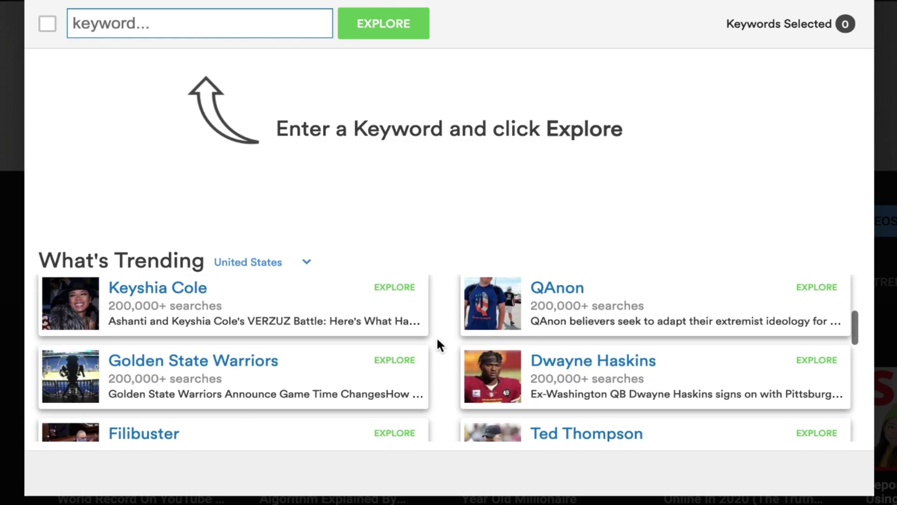
pyautogui.scroll(-3, 437, 345)
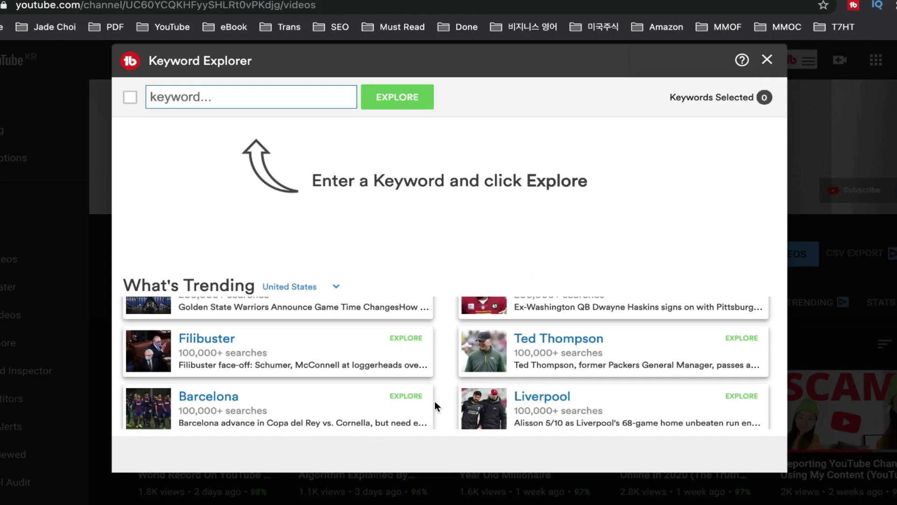
pyautogui.scroll(-5, 435, 401)
pyautogui.scroll(-3, 434, 401)
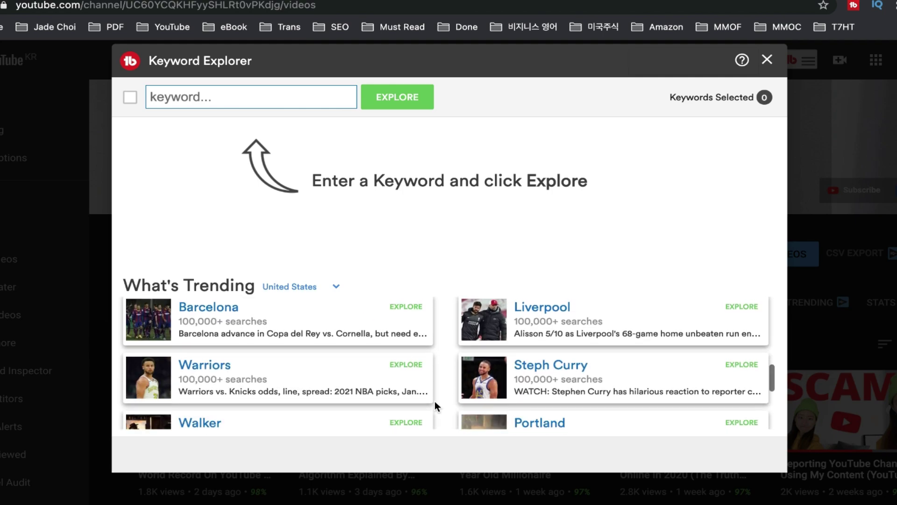
pyautogui.scroll(-2, 442, 396)
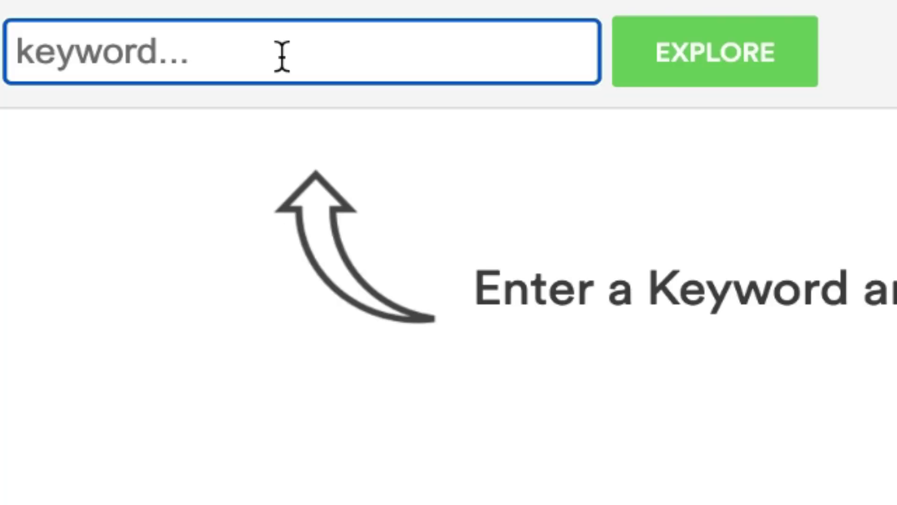
# Analyse the keyword 'tubebuddy' and highlight its Fair 36/100 rating.
pyautogui.write('tubebuddy')
pyautogui.press('Return')
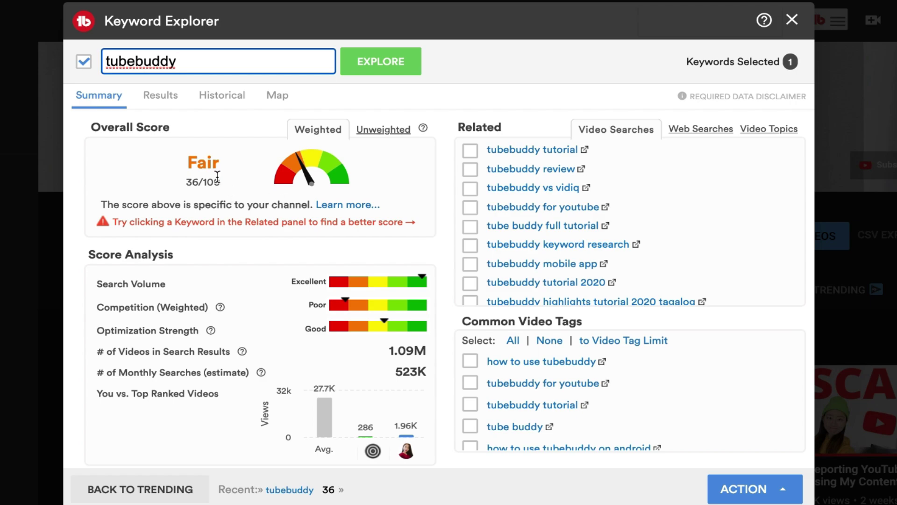
pyautogui.doubleClick(192, 164)
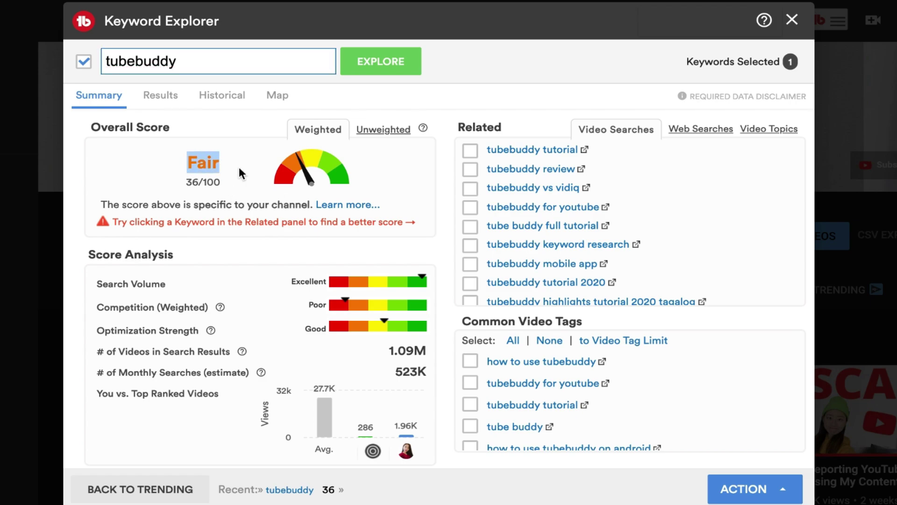
pyautogui.click(197, 187)
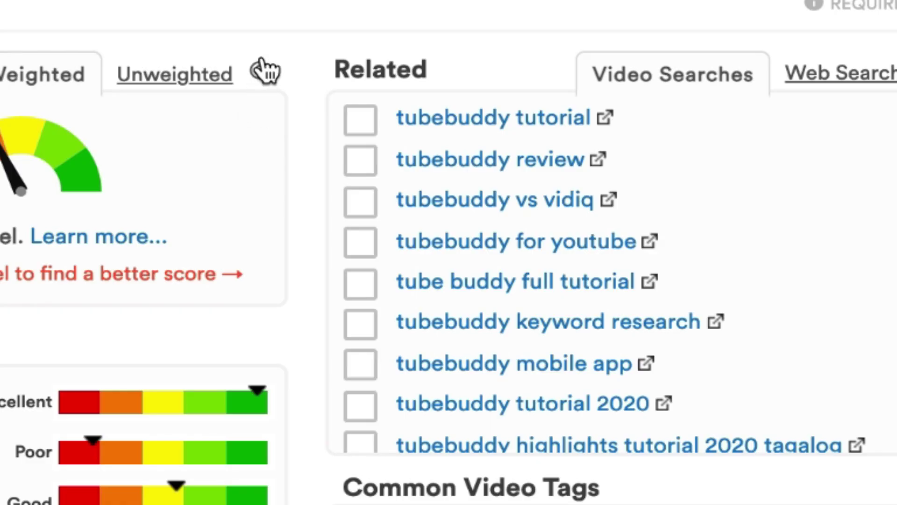
# Show the help tooltip comparing Weighted and Unweighted keyword scores.
pyautogui.moveTo(261, 77)
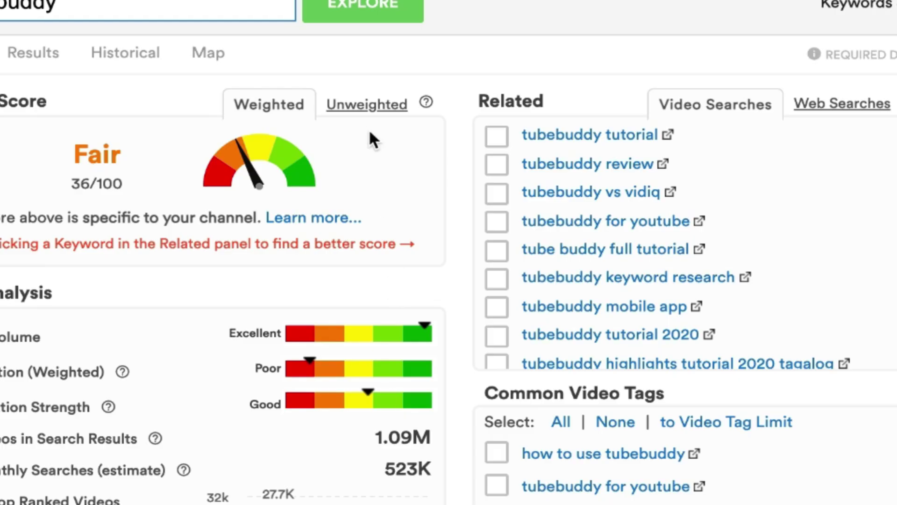
pyautogui.click(353, 110)
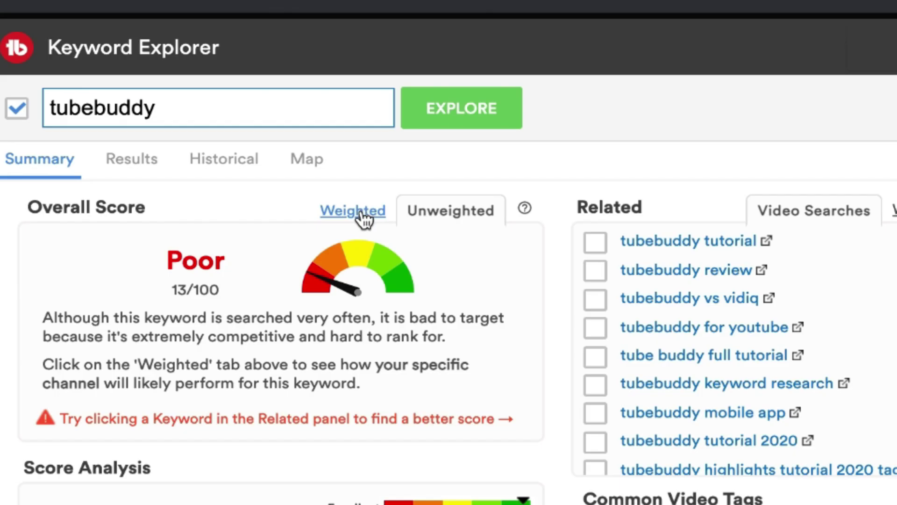
pyautogui.click(364, 216)
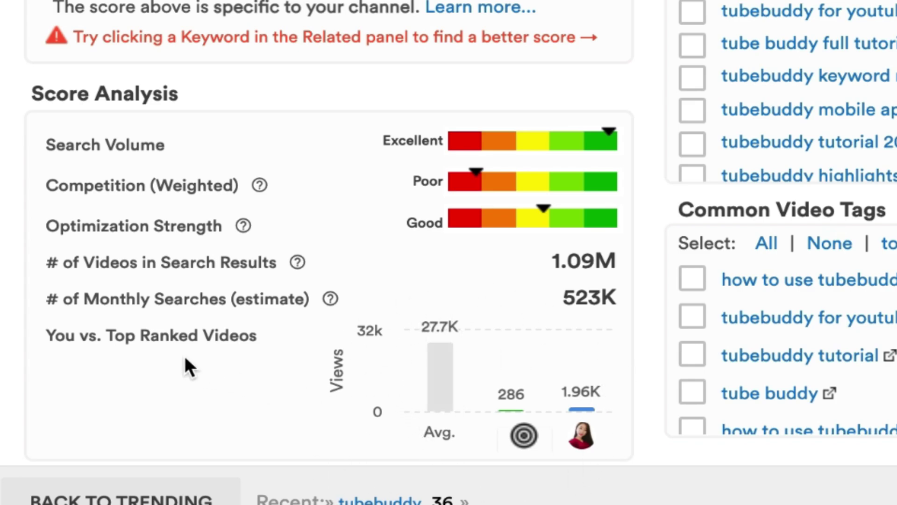
pyautogui.moveTo(54, 339); pyautogui.dragTo(46, 337)
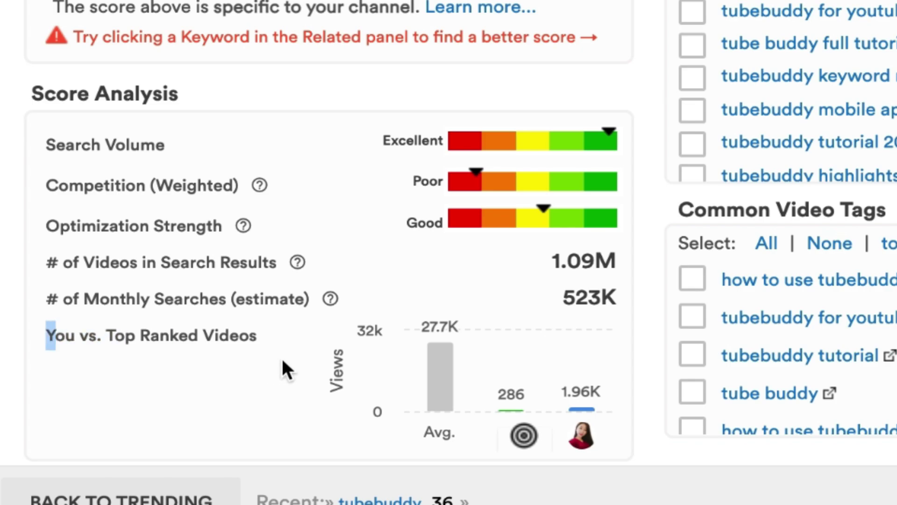
pyautogui.keyDown('shift'); pyautogui.click(260, 332); pyautogui.keyUp('shift')
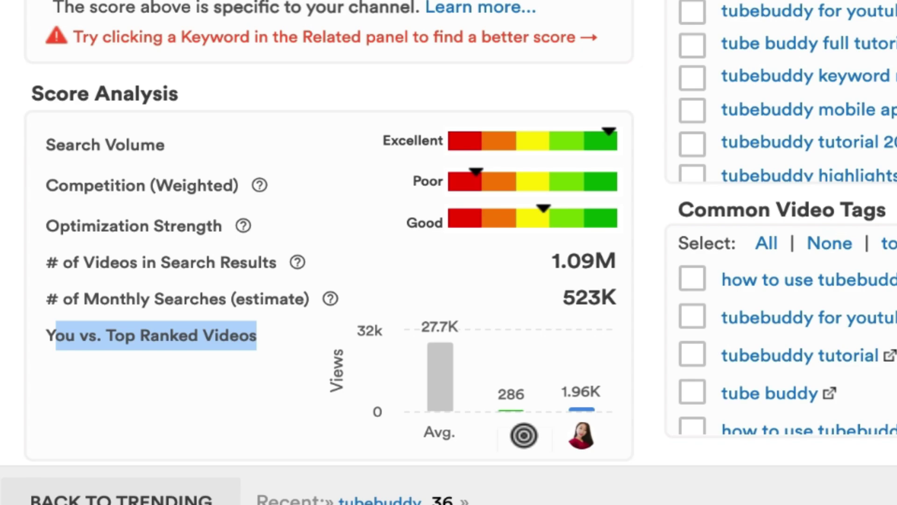
pyautogui.moveTo(524, 136)
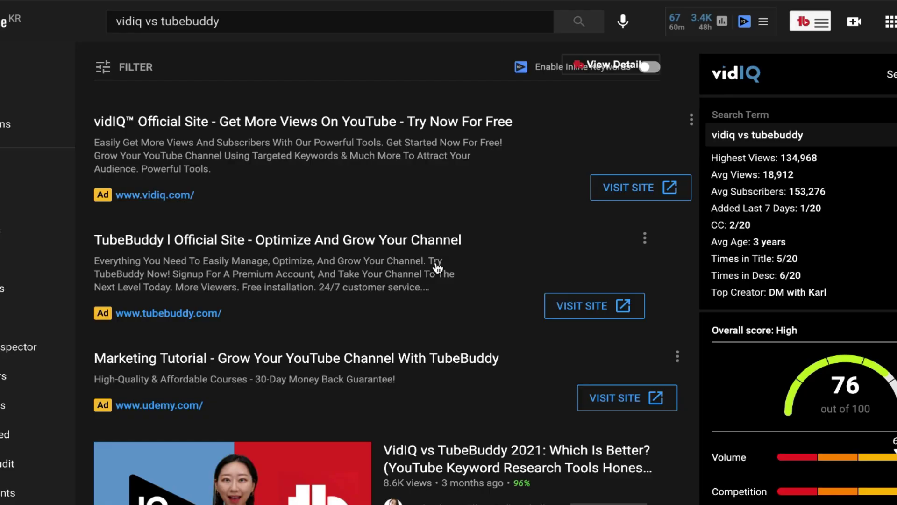
# Scroll through the YouTube search results for 'vidiq vs tubebuddy'.
pyautogui.scroll(-5, 437, 267)
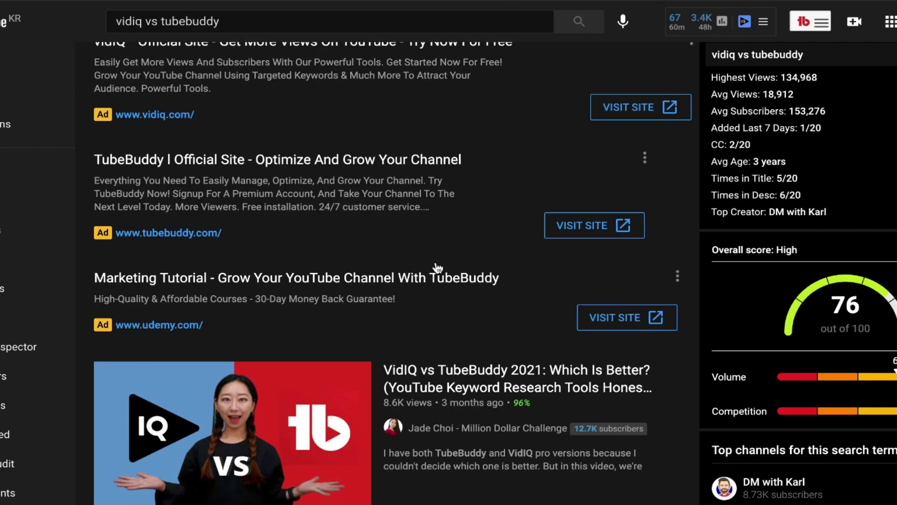
pyautogui.scroll(-1, 437, 267)
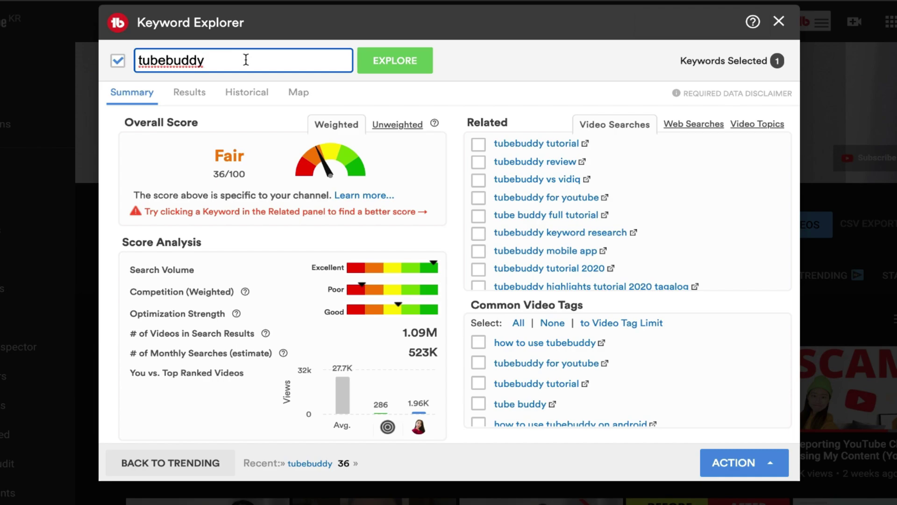
# Analyse the suggested keyword 'tubebuddy vs vidiq' and highlight its 44/100 score.
pyautogui.write('vs')
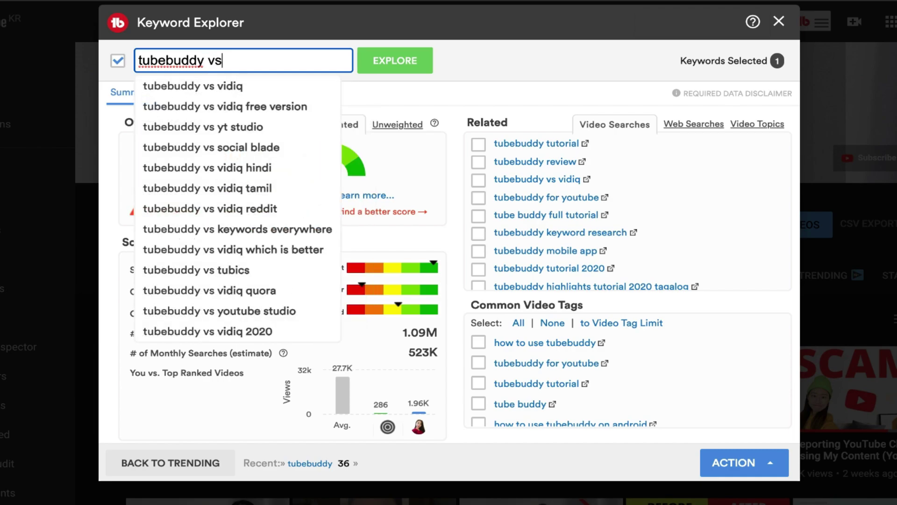
pyautogui.press('Down')
pyautogui.press('Return')
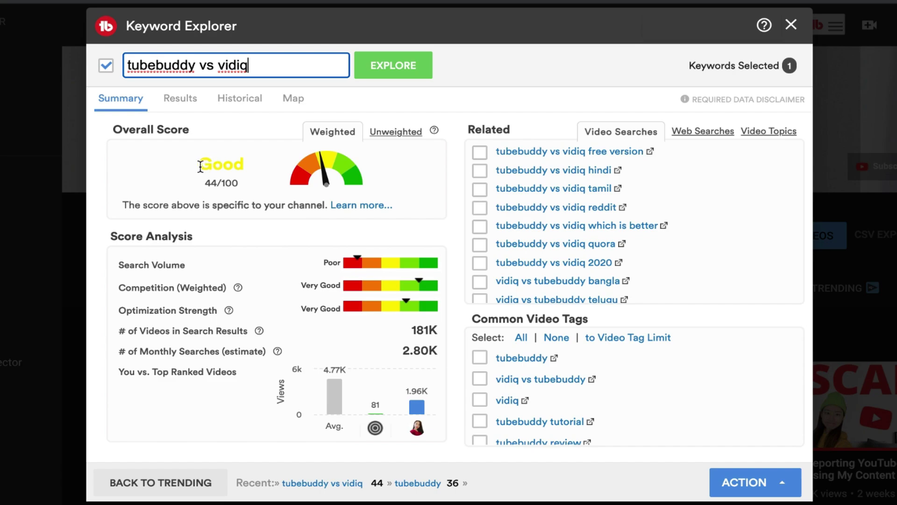
pyautogui.moveTo(201, 167); pyautogui.dragTo(248, 189)
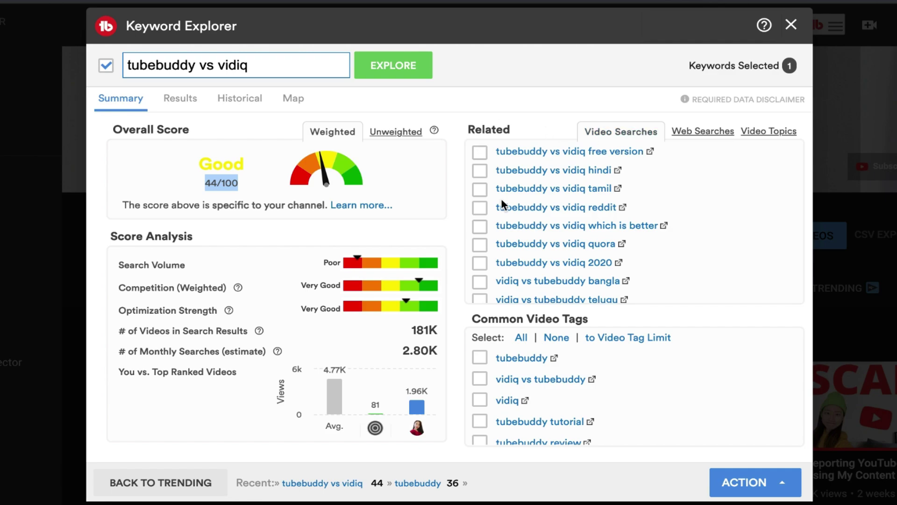
# Check Web Searches and Video Topics, then analyse 'which is better tubebuddy vs vidiq'.
pyautogui.click(685, 132)
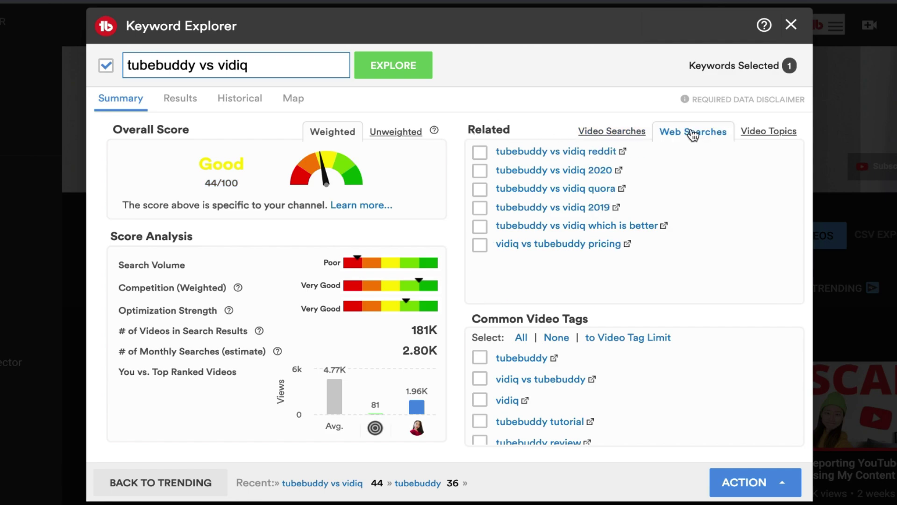
pyautogui.click(762, 136)
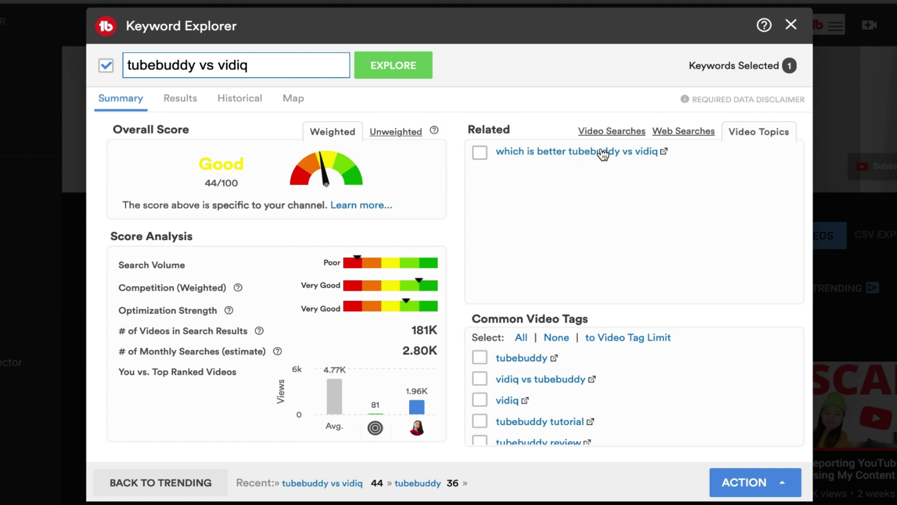
pyautogui.click(527, 154)
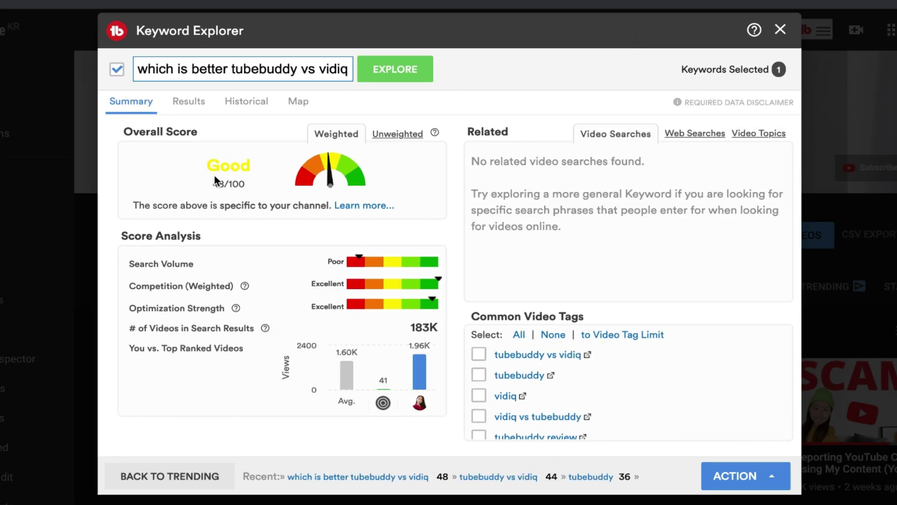
# Highlight the 48/100 score, reload 'tubebuddy vs vidiq' from Recent, and emphasize Common Video Tags.
pyautogui.moveTo(216, 183); pyautogui.dragTo(246, 184)
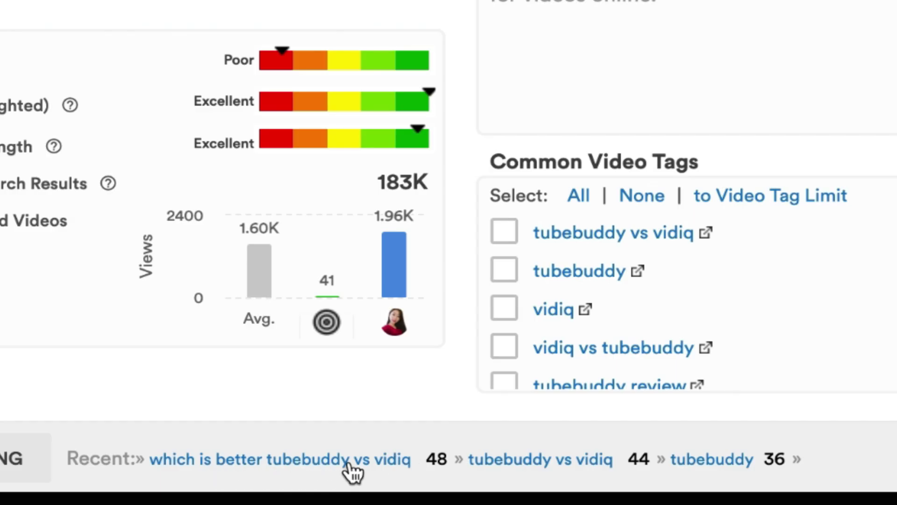
pyautogui.click(571, 462)
pyautogui.moveTo(472, 337); pyautogui.dragTo(602, 338)
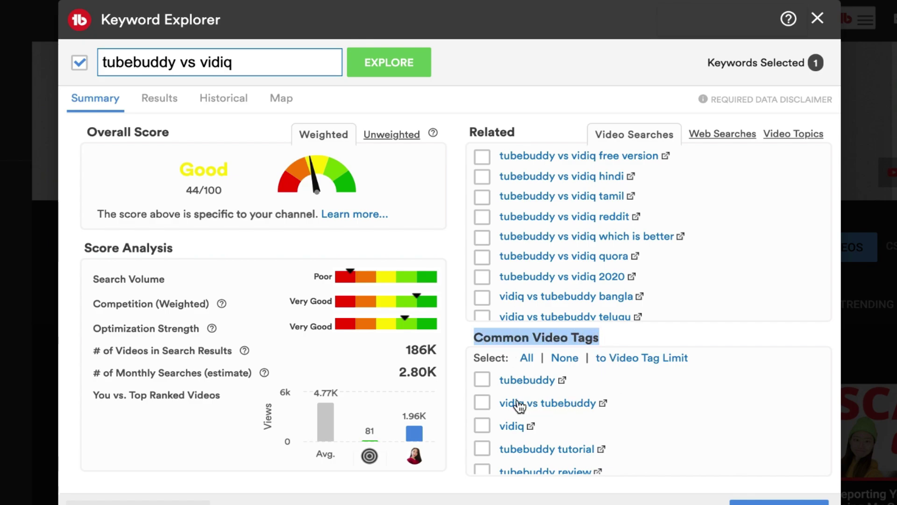
# Load the related keyword 'vidiq vs tubebuddy' into Keyword Explorer.
pyautogui.click(569, 405)
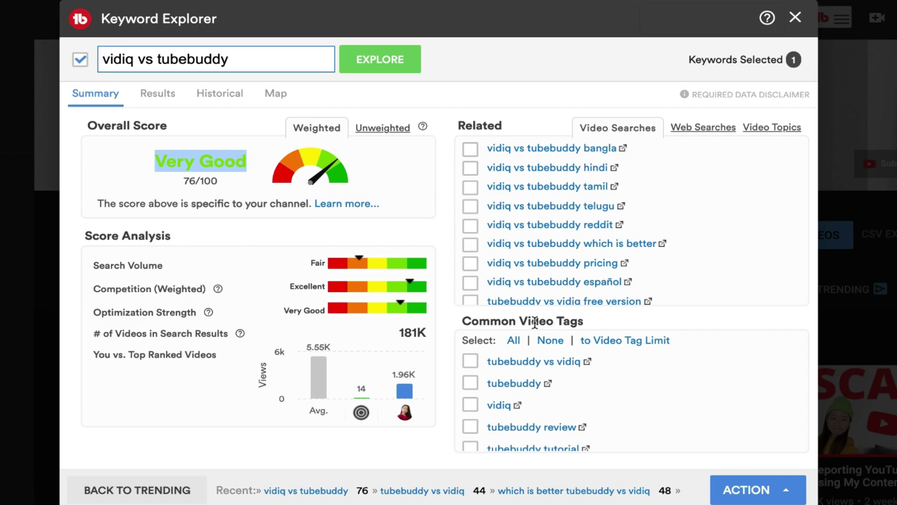
# Browse the top-ranking videos for 'vidiq vs tubebuddy' under Results, then open the Historical tab.
pyautogui.scroll(-2, 535, 322)
pyautogui.click(158, 98)
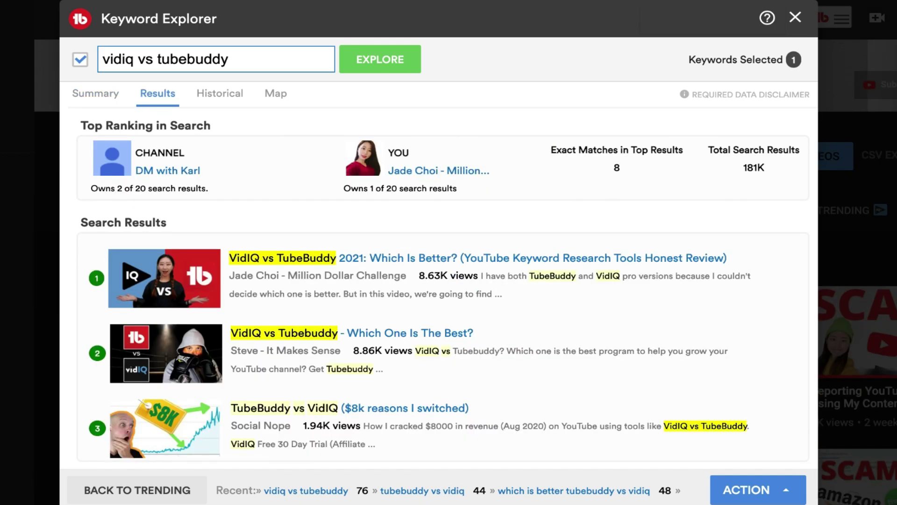
pyautogui.scroll(-3, 366, 414)
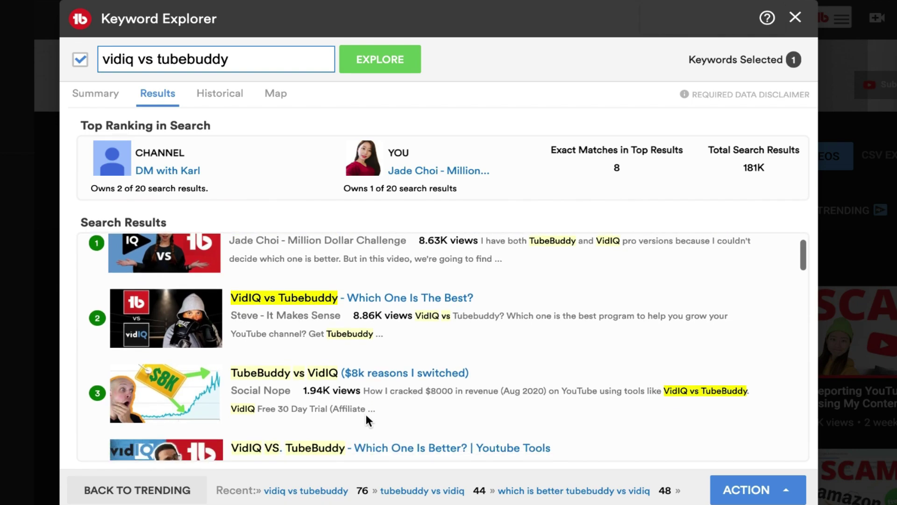
pyautogui.scroll(-5, 366, 413)
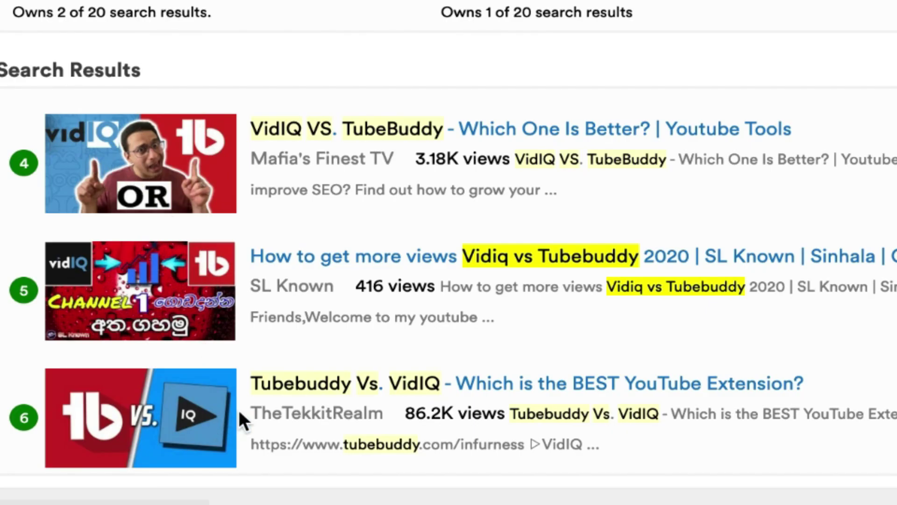
pyautogui.scroll(-3, 238, 416)
pyautogui.scroll(3, 268, 415)
pyautogui.scroll(-3, 268, 406)
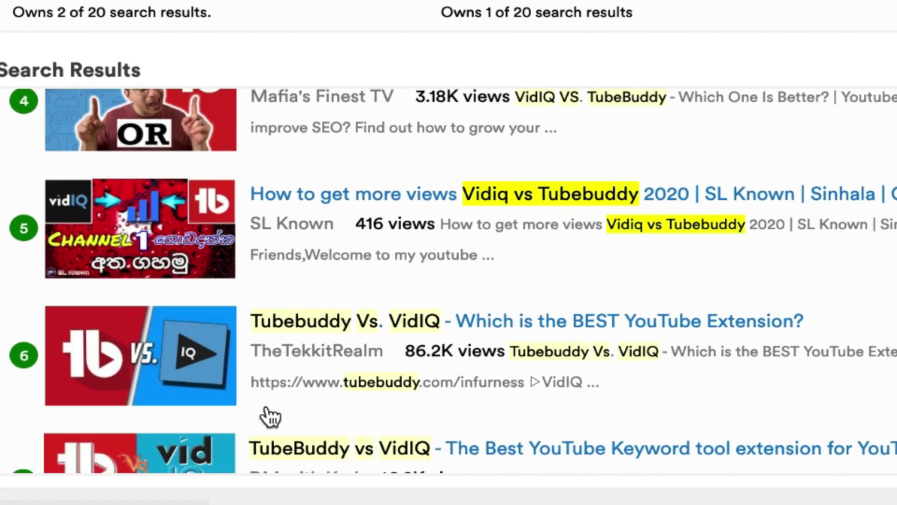
pyautogui.scroll(-1, 267, 415)
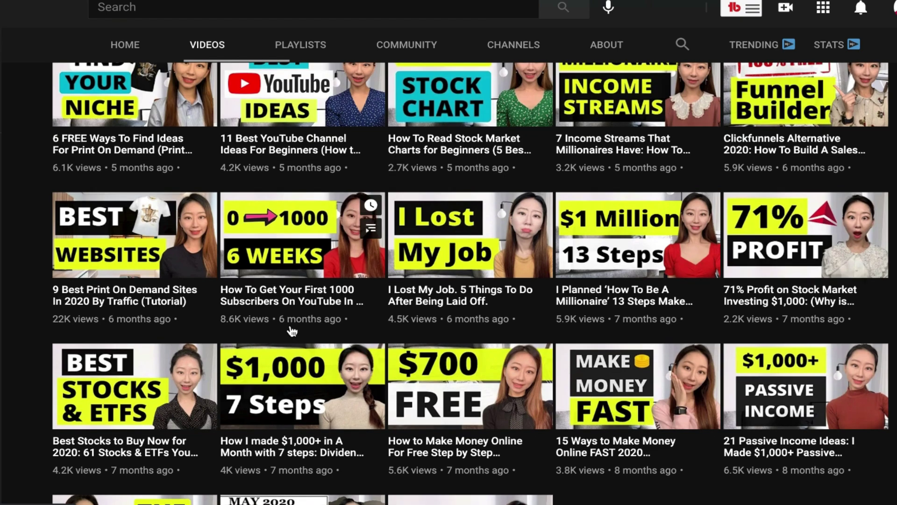
pyautogui.scroll(7, 292, 331)
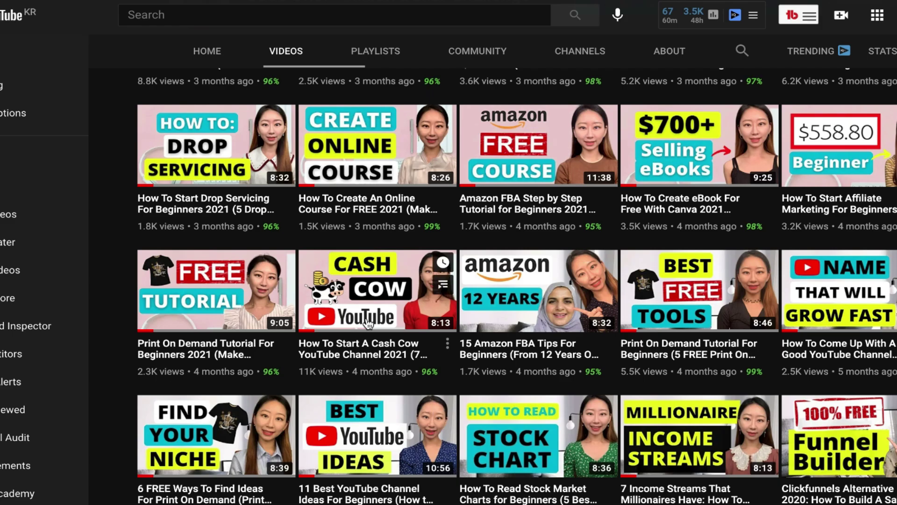
pyautogui.scroll(3, 369, 322)
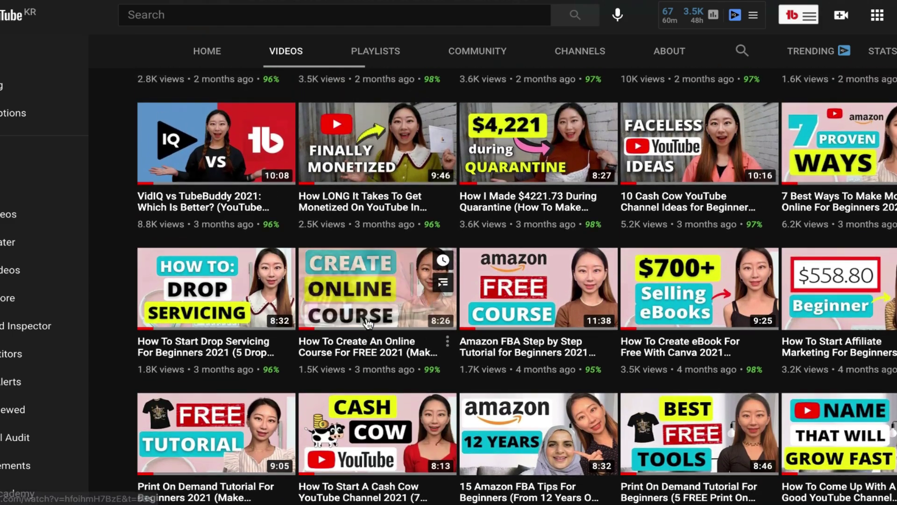
pyautogui.scroll(3, 368, 323)
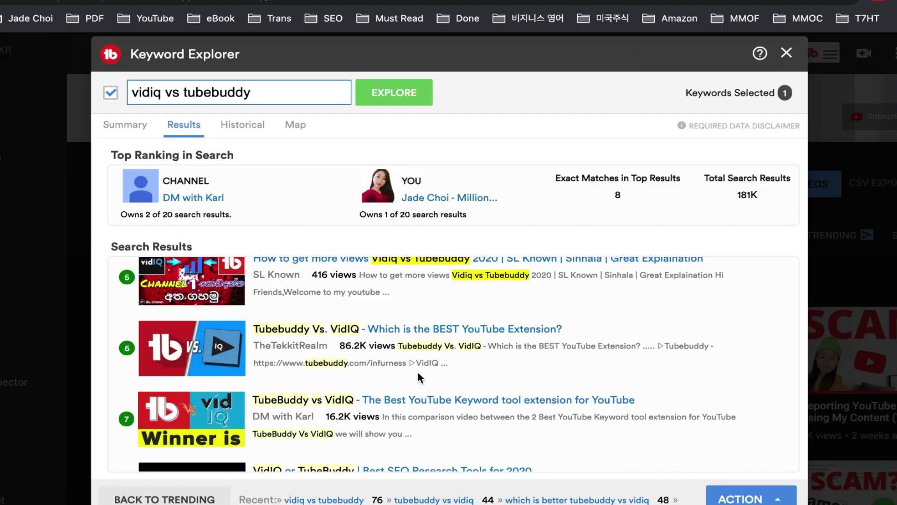
pyautogui.click(235, 127)
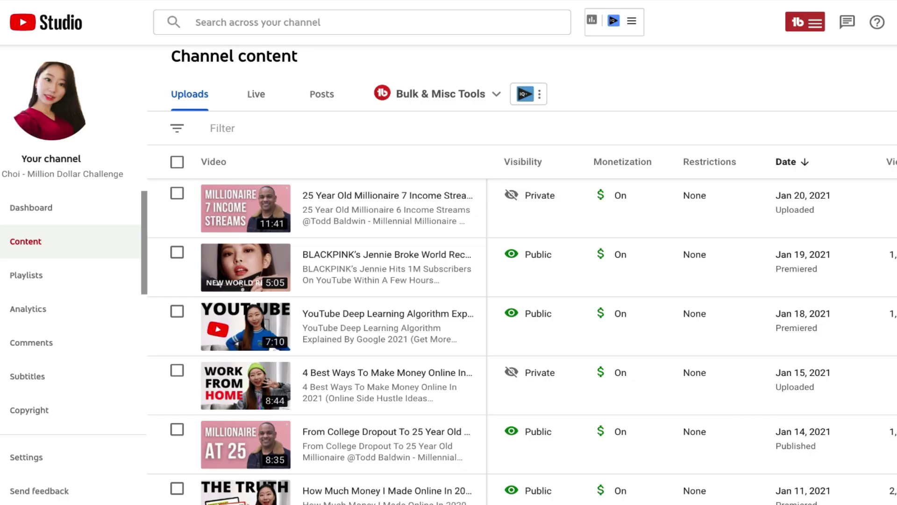
# Open SEO Studio from the TubeBuddy menu on the VidIQ vs TubeBuddy video's Details page.
pyautogui.scroll(-3, 378, 442)
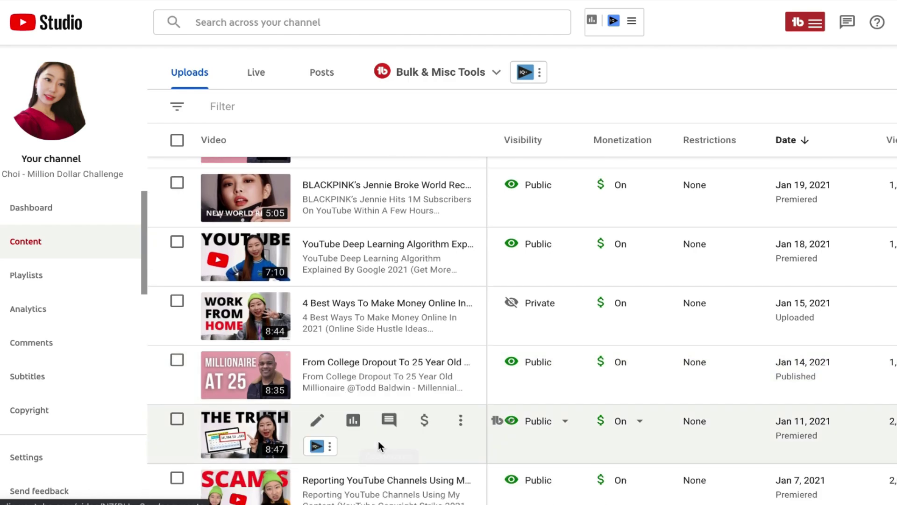
pyautogui.scroll(-10, 378, 441)
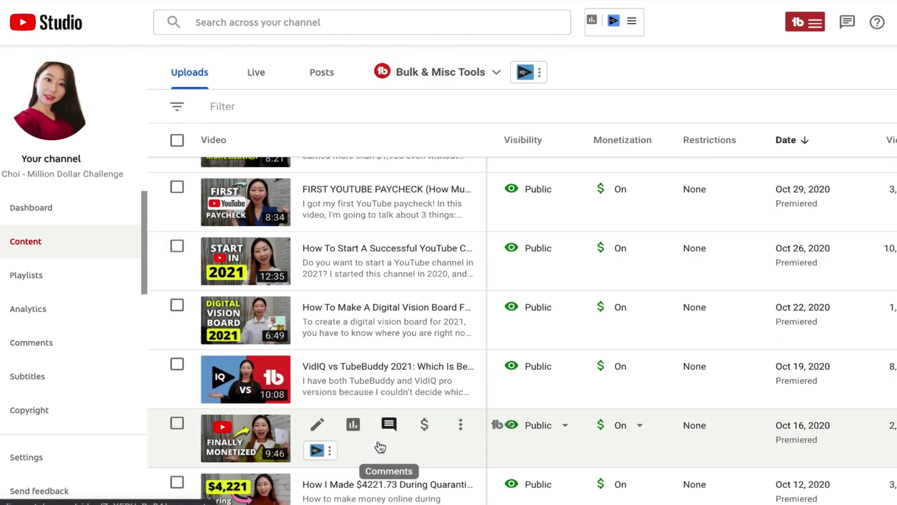
pyautogui.click(317, 367)
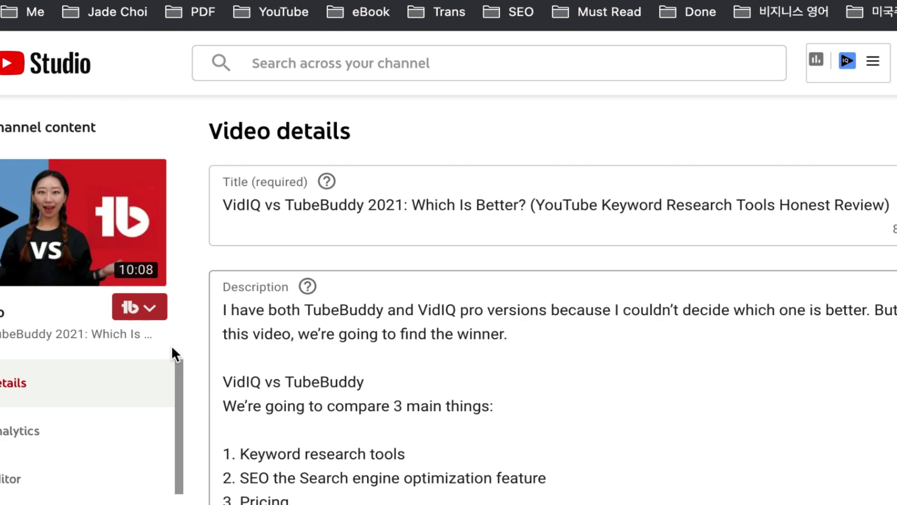
pyautogui.click(141, 307)
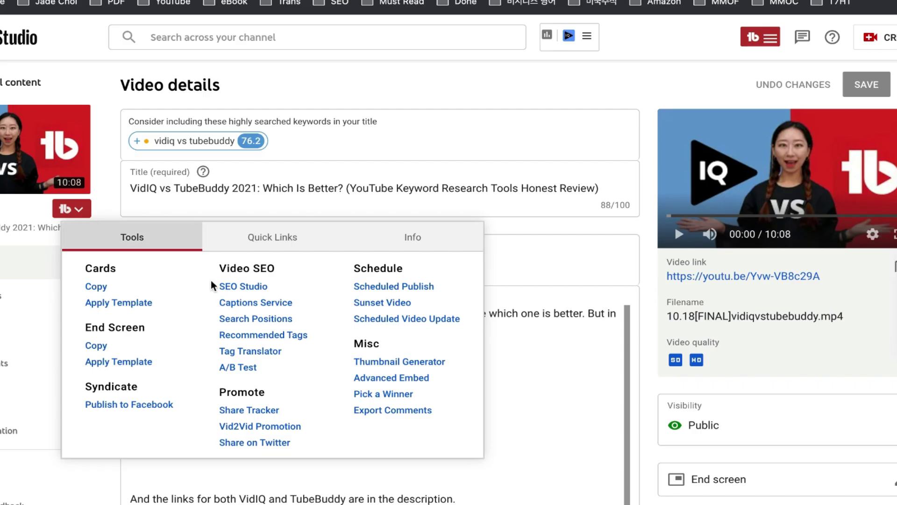
pyautogui.click(229, 286)
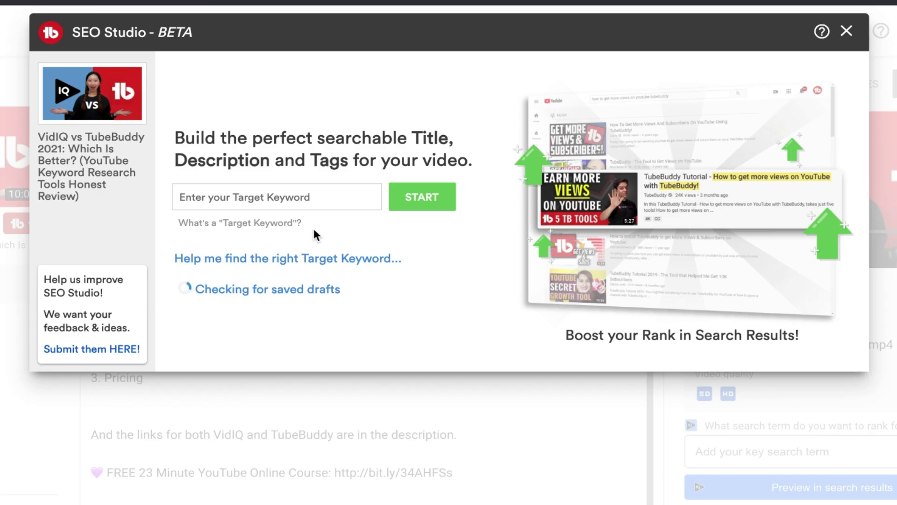
# Pick 'vidiq vs tubebuddy' from the suggestions as the Target Keyword and start optimizing.
pyautogui.click(275, 195)
pyautogui.write('vidiq')
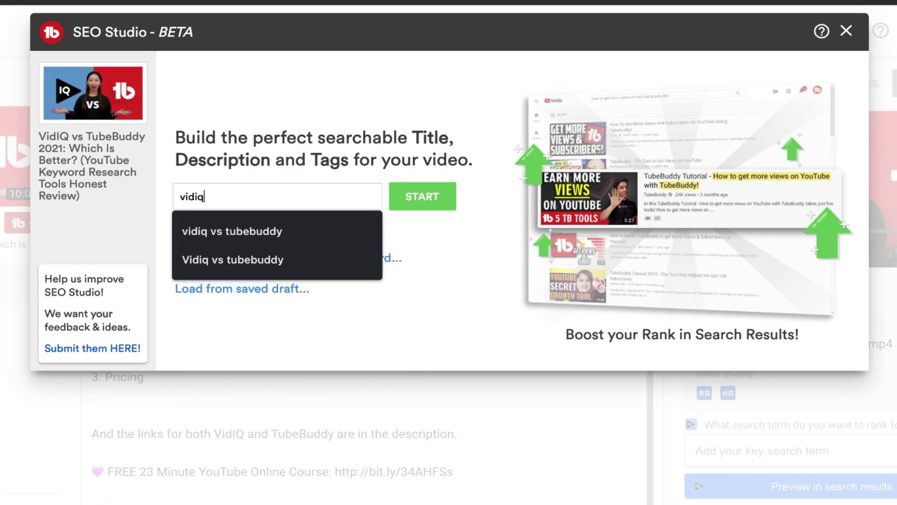
pyautogui.press('Down')
pyautogui.press('Return')
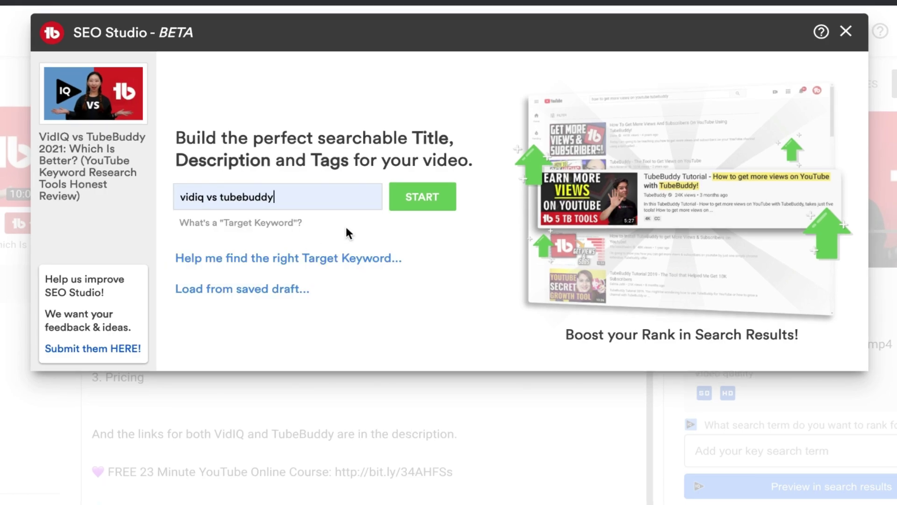
pyautogui.click(422, 197)
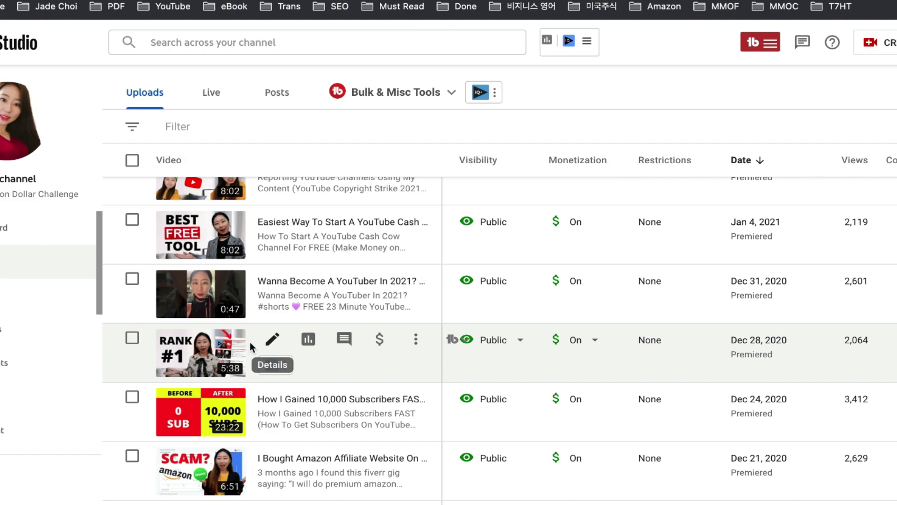
# Launch SEO Studio on the Rank #1 video targeting 'rank on youtube as a small youtuber'.
pyautogui.click(252, 346)
pyautogui.click(81, 220)
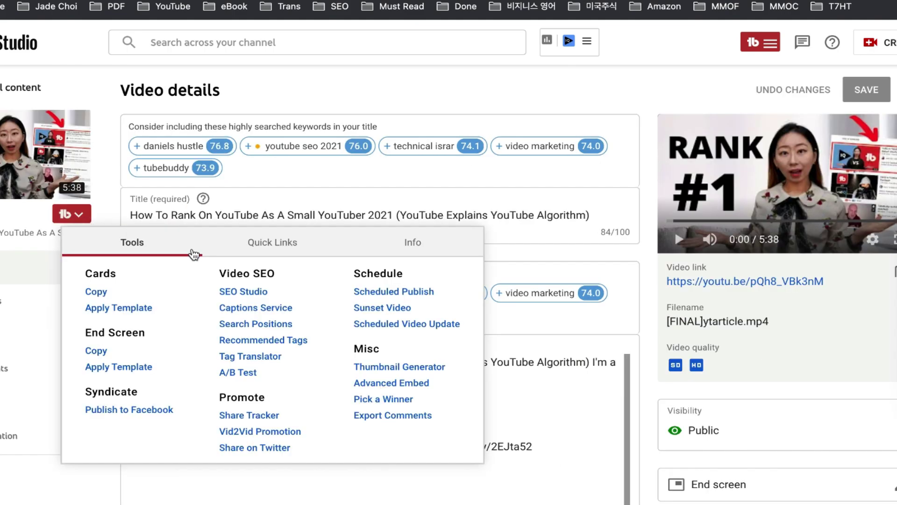
pyautogui.click(298, 232)
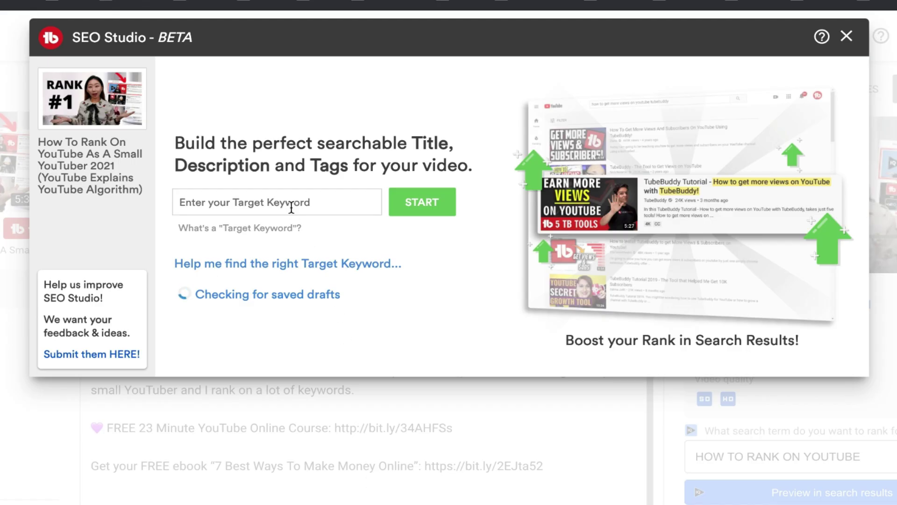
pyautogui.click(273, 207)
pyautogui.write('ra')
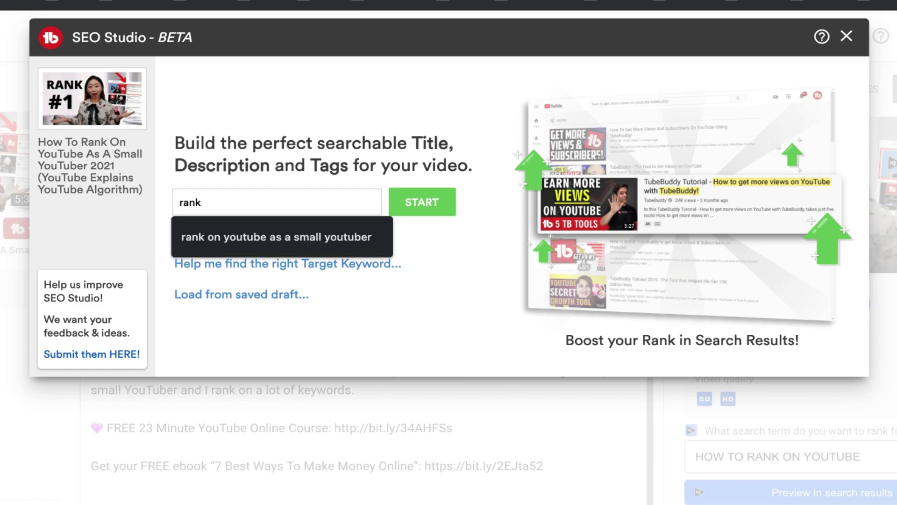
pyautogui.write('nk')
pyautogui.press('Down')
pyautogui.press('Return')
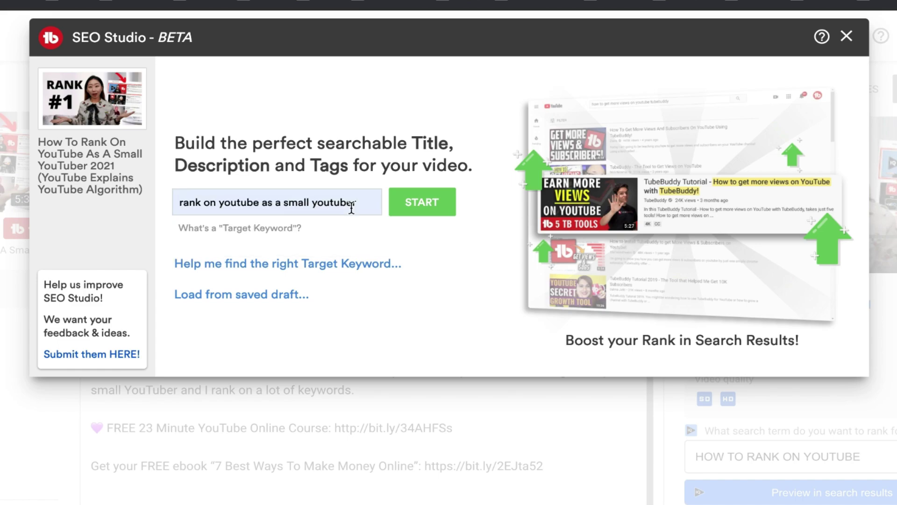
pyautogui.click(422, 202)
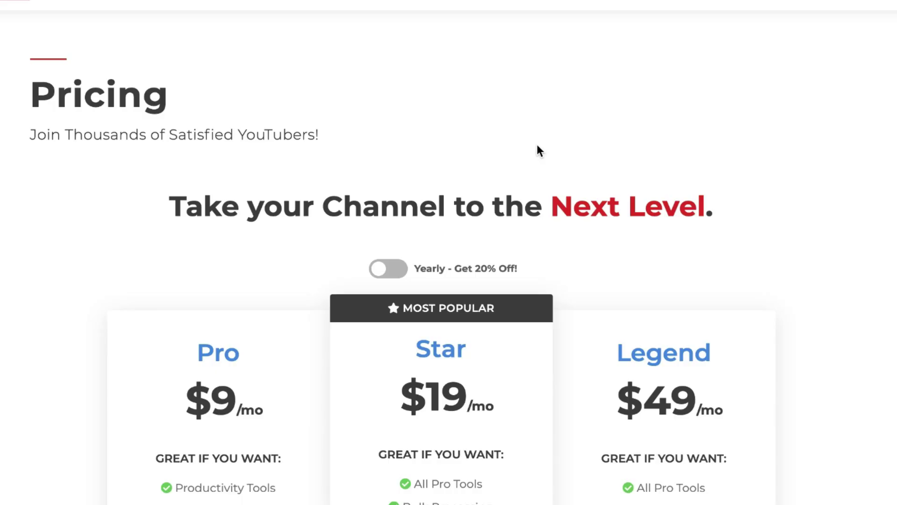
# Highlight the Pro plan's $9 monthly price, then switch to yearly billing showing $7.20.
pyautogui.scroll(-3, 527, 168)
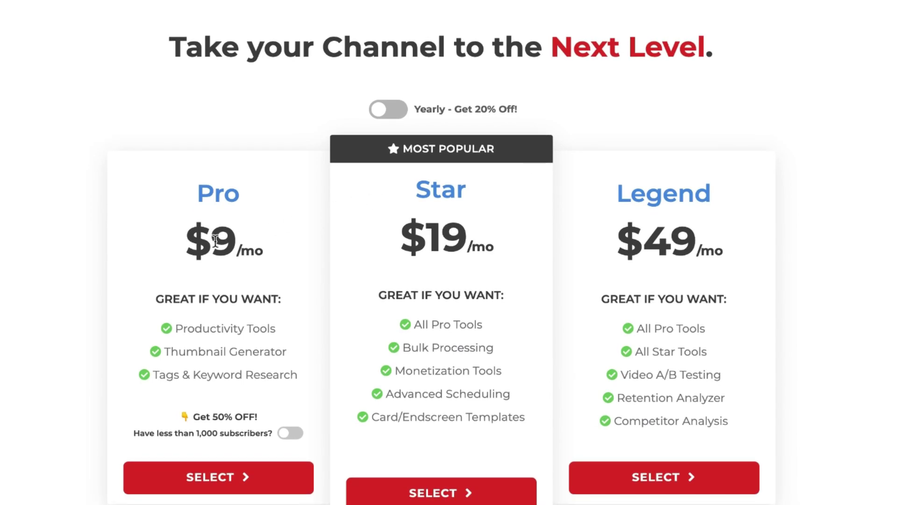
pyautogui.moveTo(185, 253); pyautogui.dragTo(236, 252)
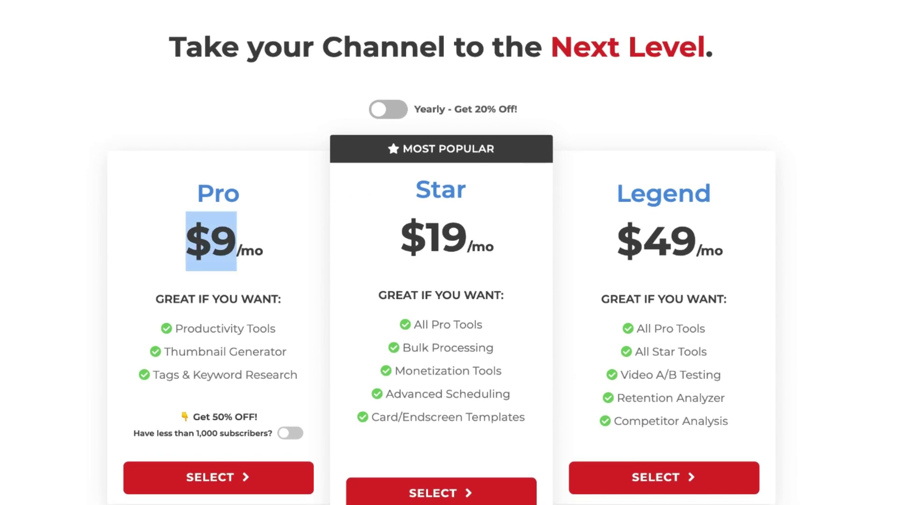
pyautogui.click(322, 390)
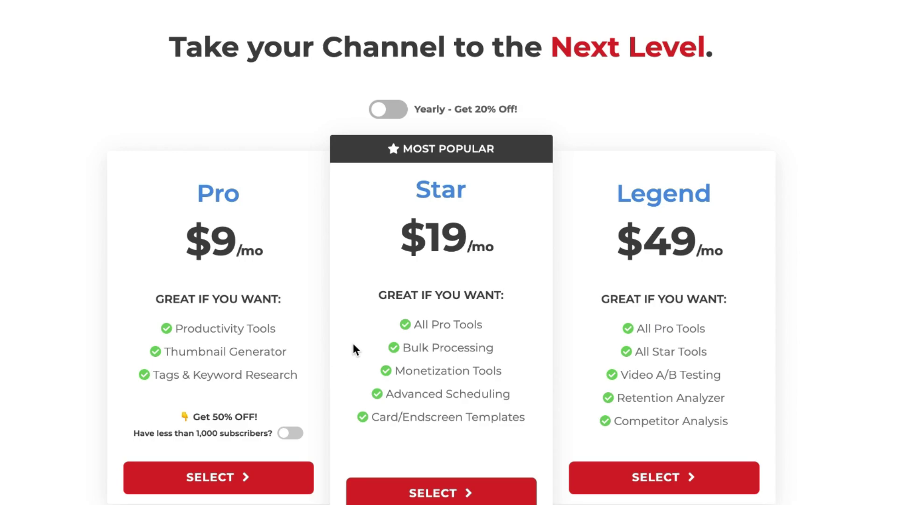
pyautogui.click(384, 113)
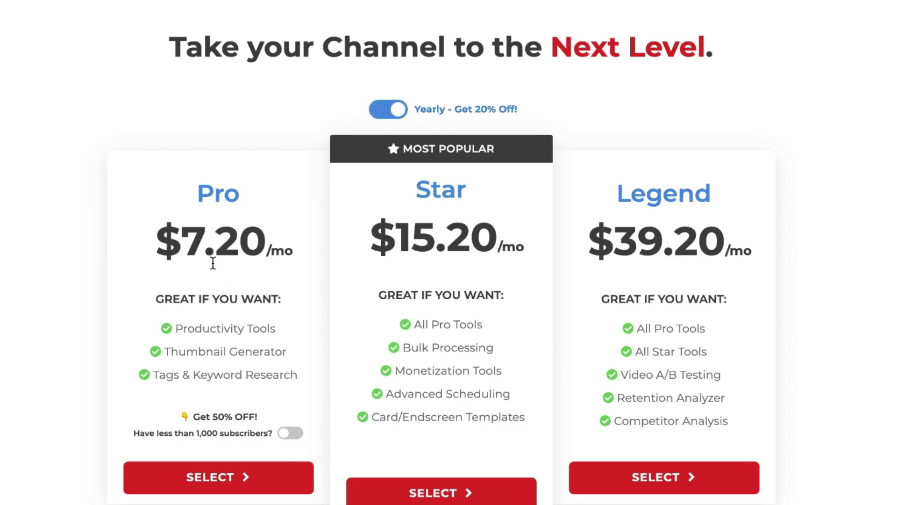
pyautogui.moveTo(187, 243); pyautogui.dragTo(264, 242)
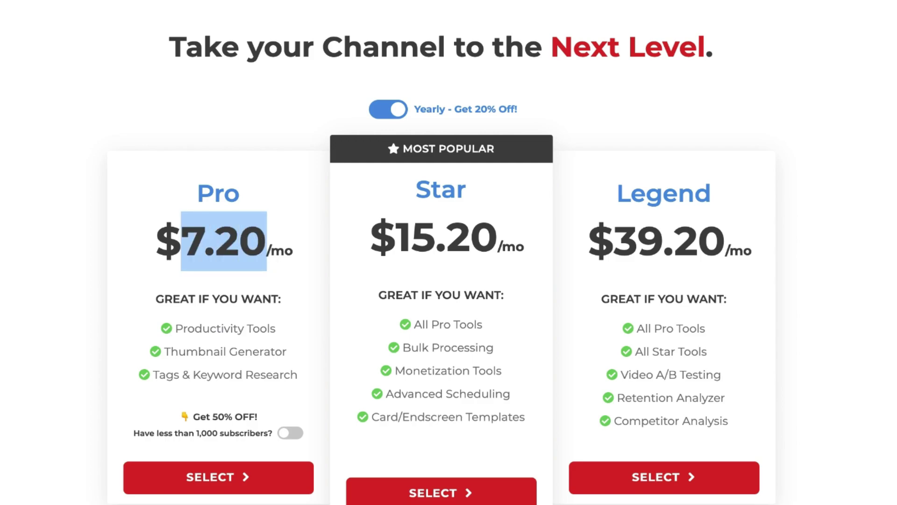
# Apply the under-1,000-subscribers 50% discount and highlight Pro's resulting $3.60 monthly price.
pyautogui.moveTo(178, 433); pyautogui.dragTo(247, 431)
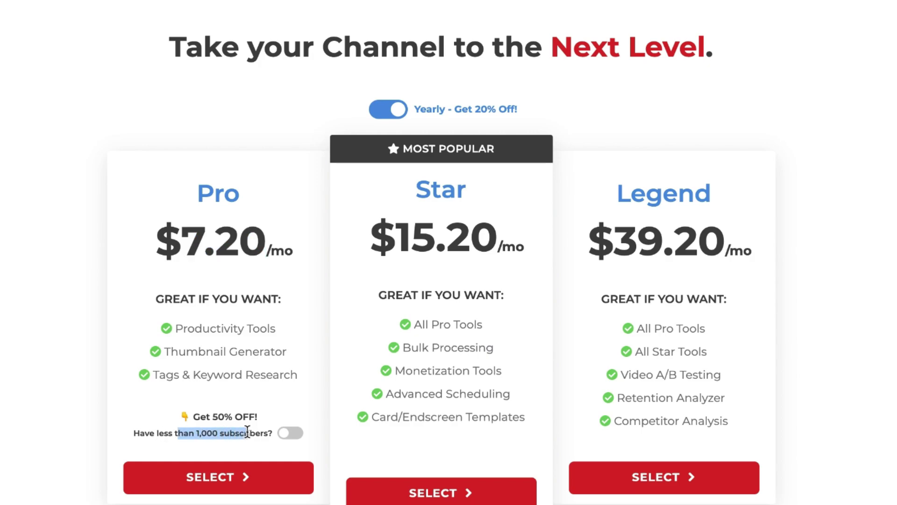
pyautogui.click(289, 434)
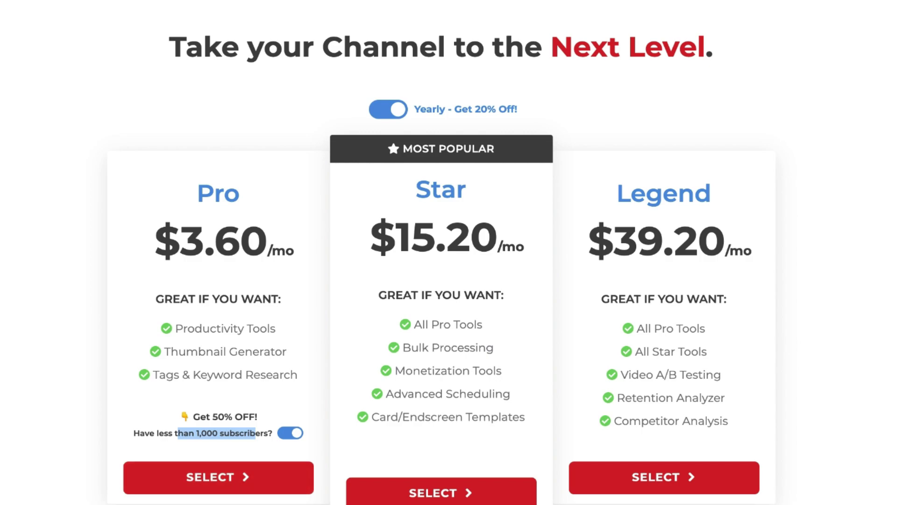
pyautogui.moveTo(188, 244); pyautogui.dragTo(266, 242)
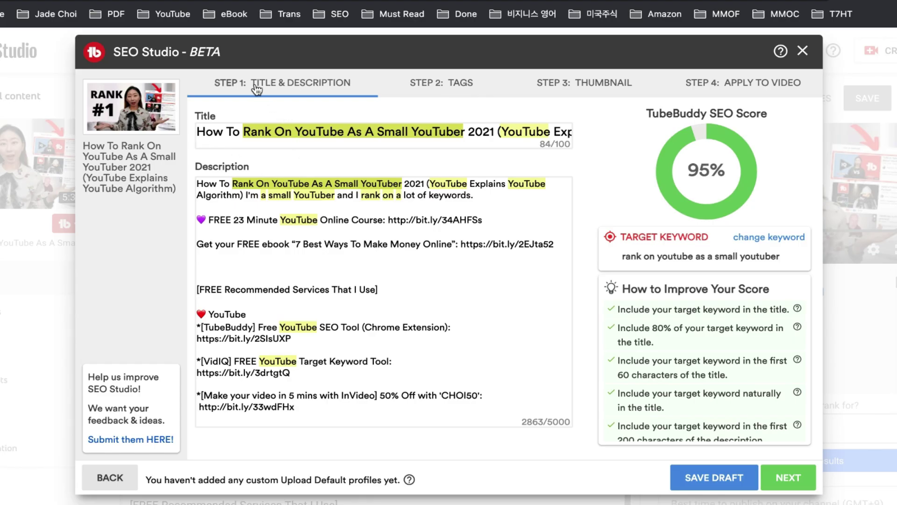
# Advance to Step 2: Tags and add the target keyword as the first tag.
pyautogui.scroll(-2, 699, 369)
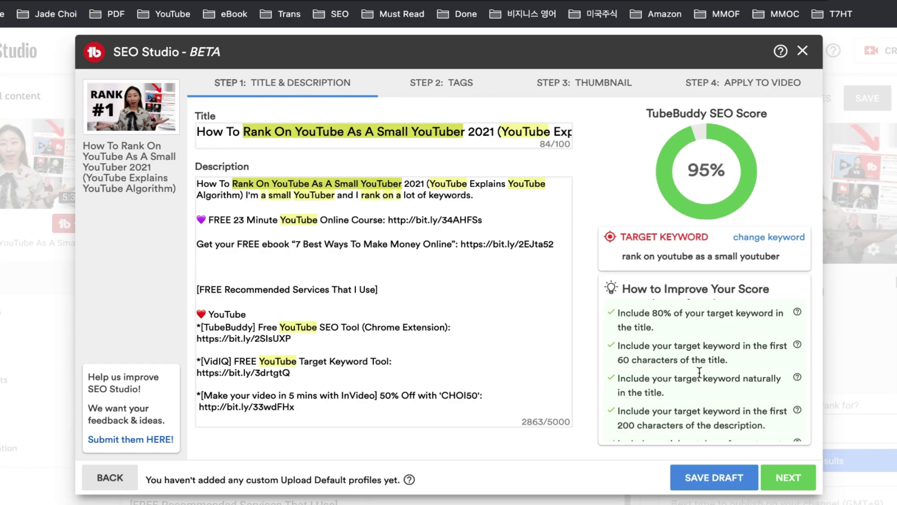
pyautogui.click(775, 477)
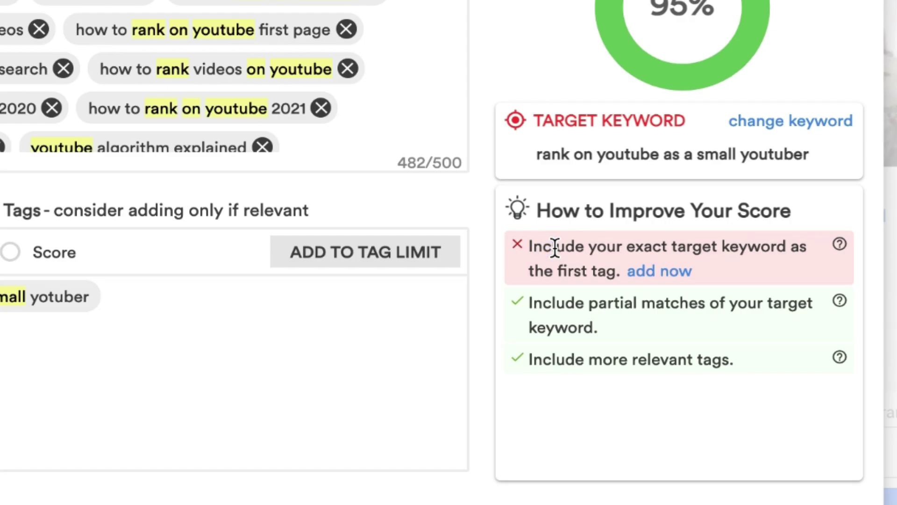
pyautogui.moveTo(569, 253); pyautogui.dragTo(619, 271)
pyautogui.click(574, 431)
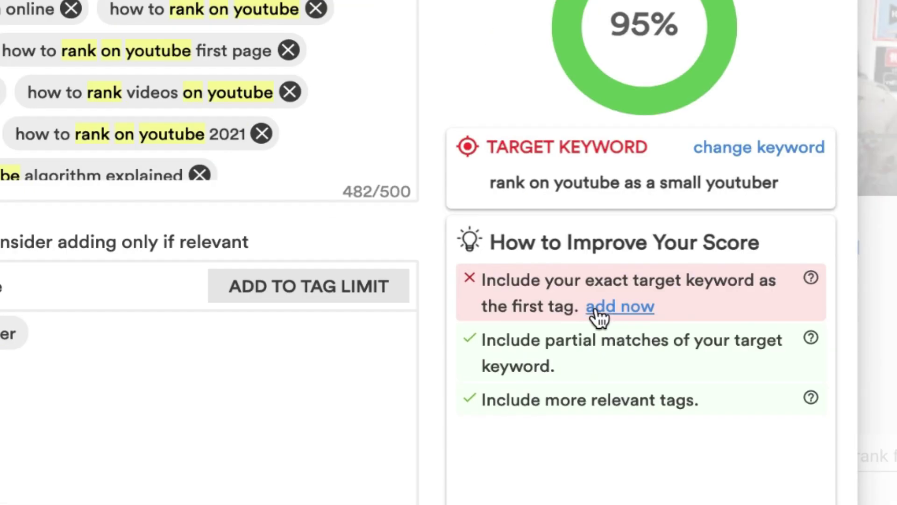
pyautogui.click(599, 313)
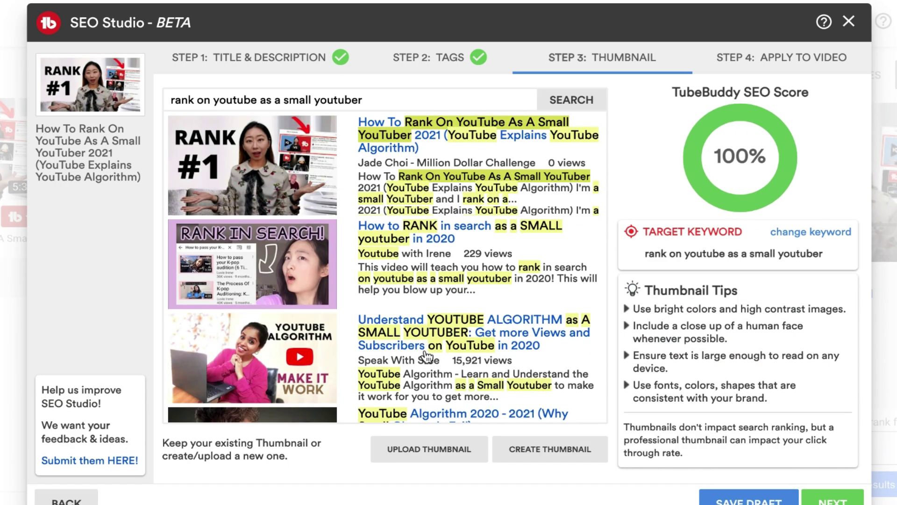
# Scroll through competing search thumbnails and highlight the four Thumbnail Tips before reaching Step 4.
pyautogui.scroll(-2, 426, 356)
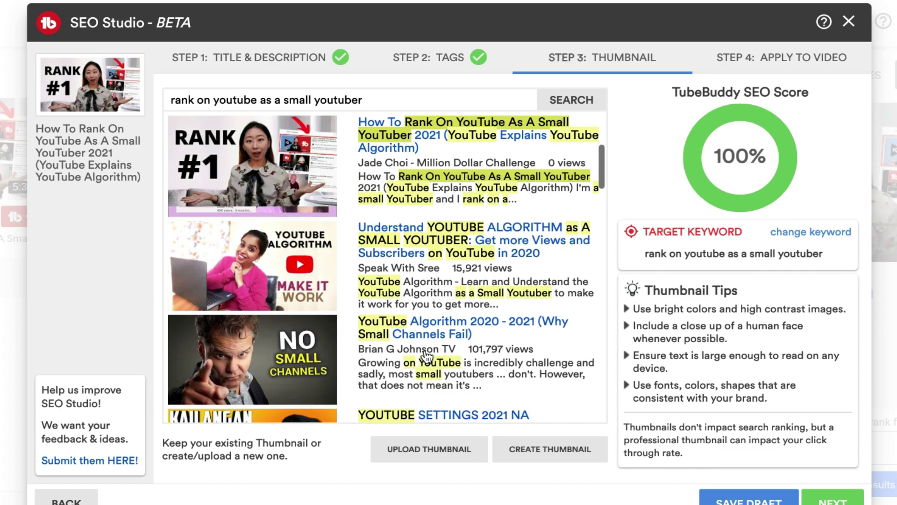
pyautogui.scroll(-2, 425, 356)
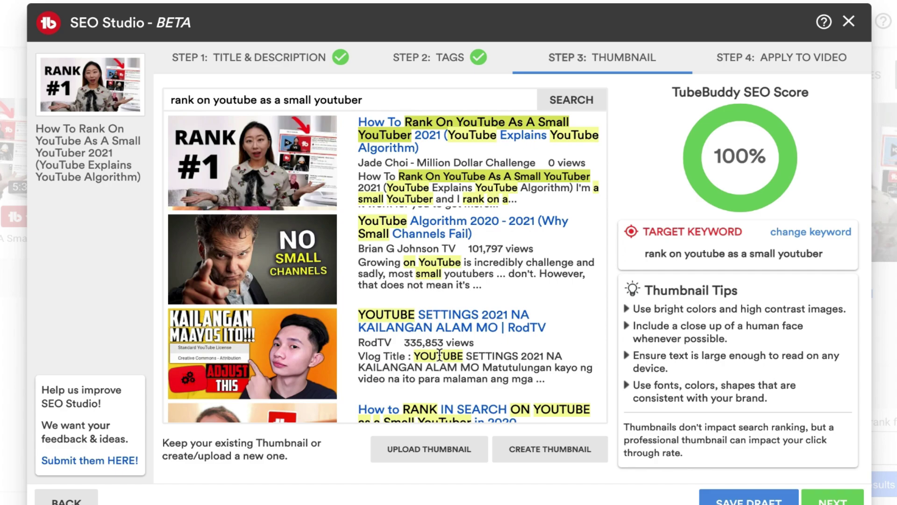
pyautogui.scroll(-3, 439, 355)
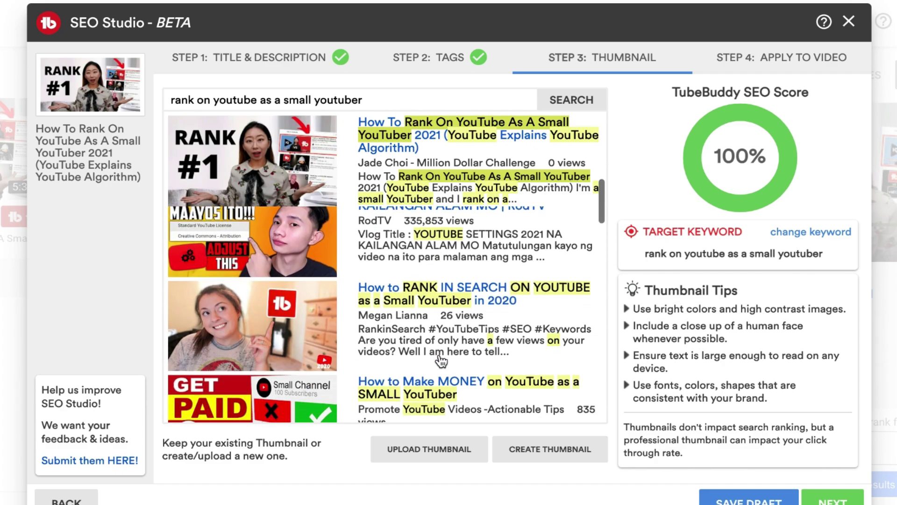
pyautogui.scroll(-4, 439, 355)
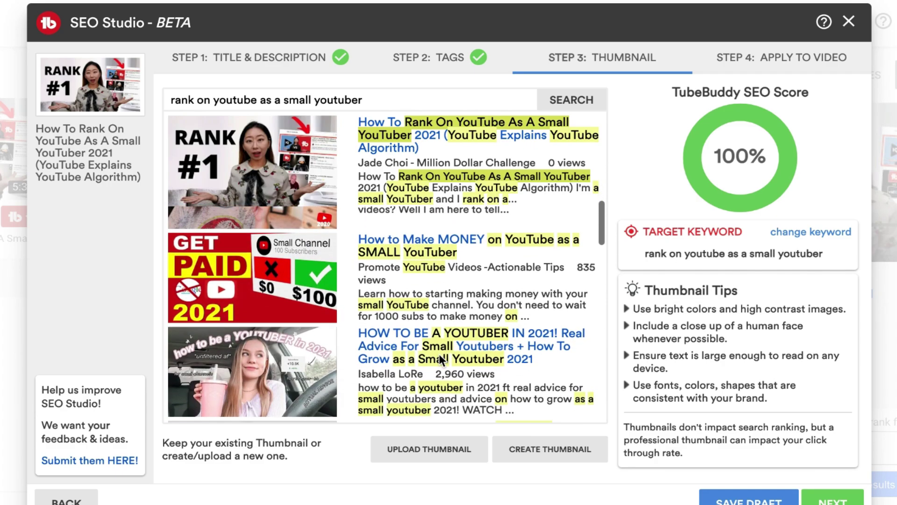
pyautogui.scroll(-3, 437, 405)
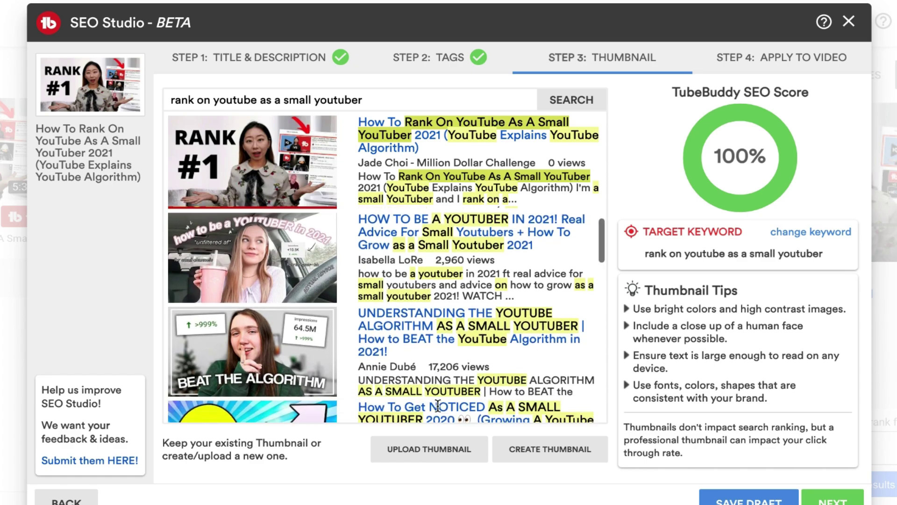
pyautogui.scroll(-2, 438, 405)
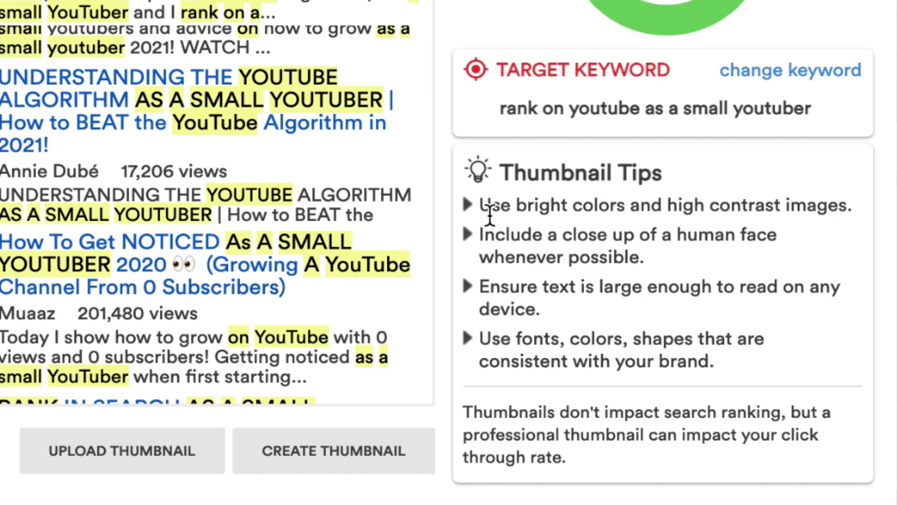
pyautogui.moveTo(481, 206); pyautogui.dragTo(714, 362)
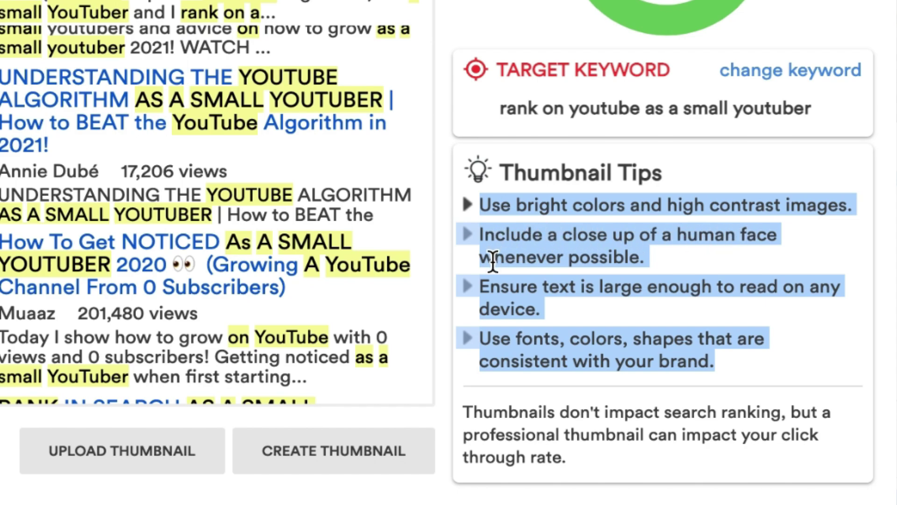
pyautogui.click(470, 248)
pyautogui.scroll(-8, 90, 256)
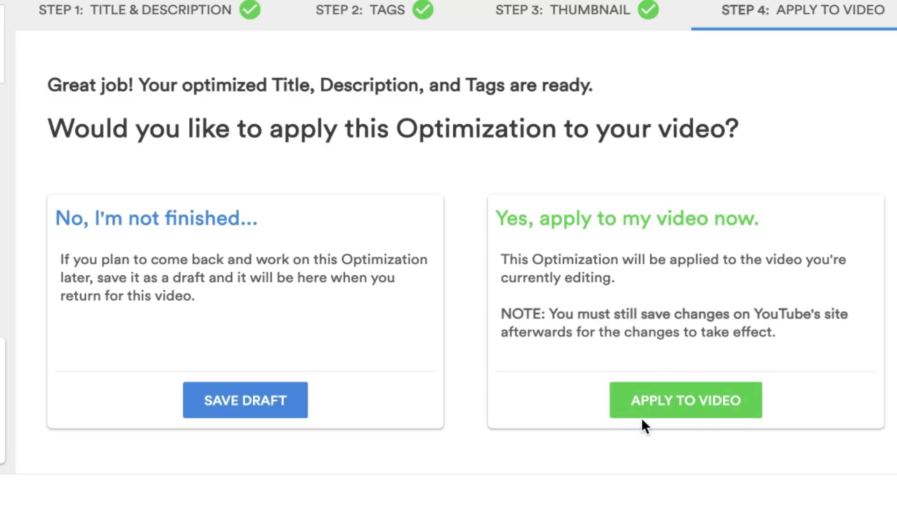
# Push the optimized title, description and tags onto the Rank #1 video with APPLY TO VIDEO.
pyautogui.click(645, 415)
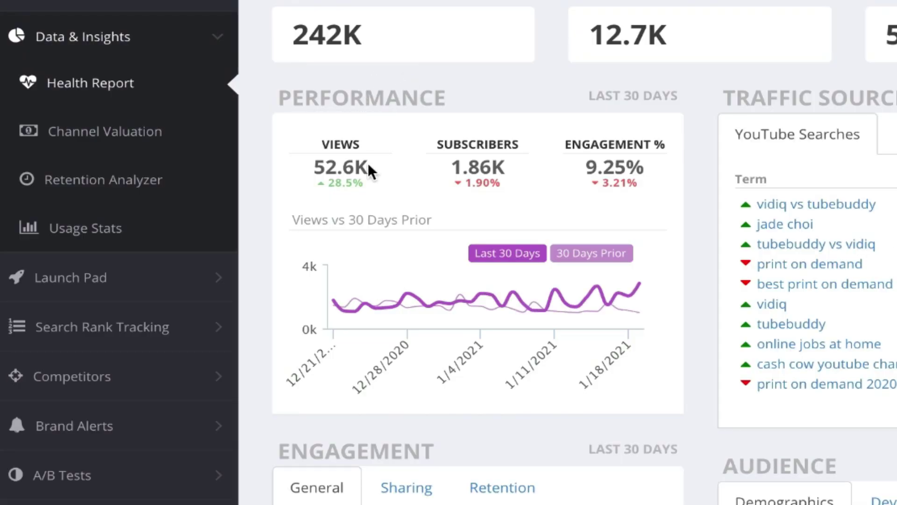
# Go to A/B Tests > Manage in the sidebar and scroll over the thumbnail tests list.
pyautogui.click(89, 475)
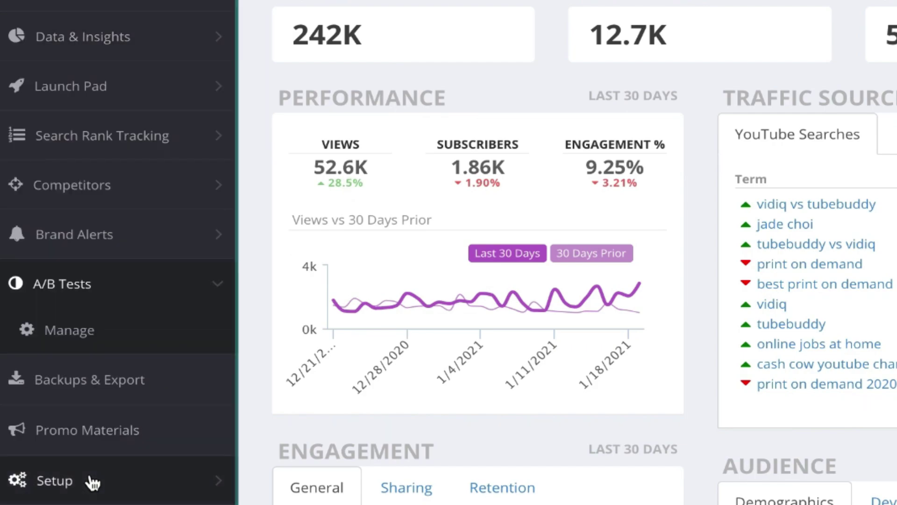
pyautogui.click(103, 343)
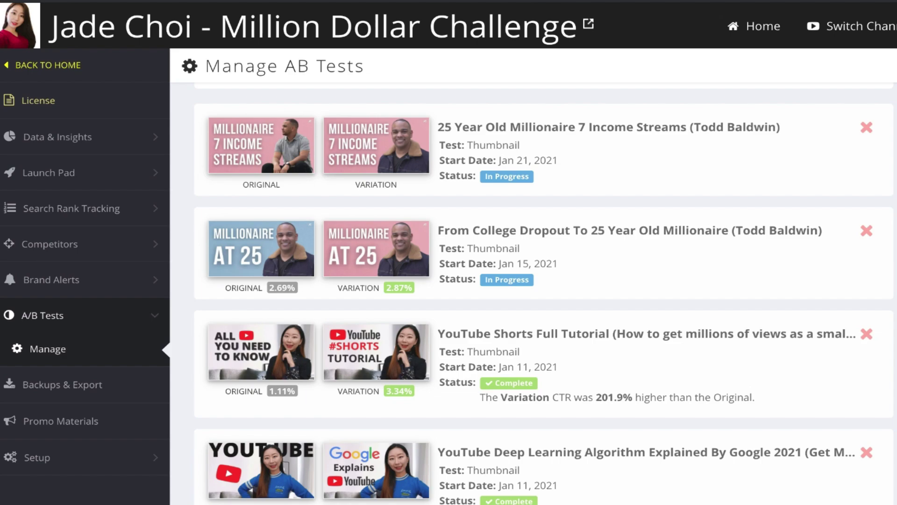
pyautogui.scroll(-2, 542, 294)
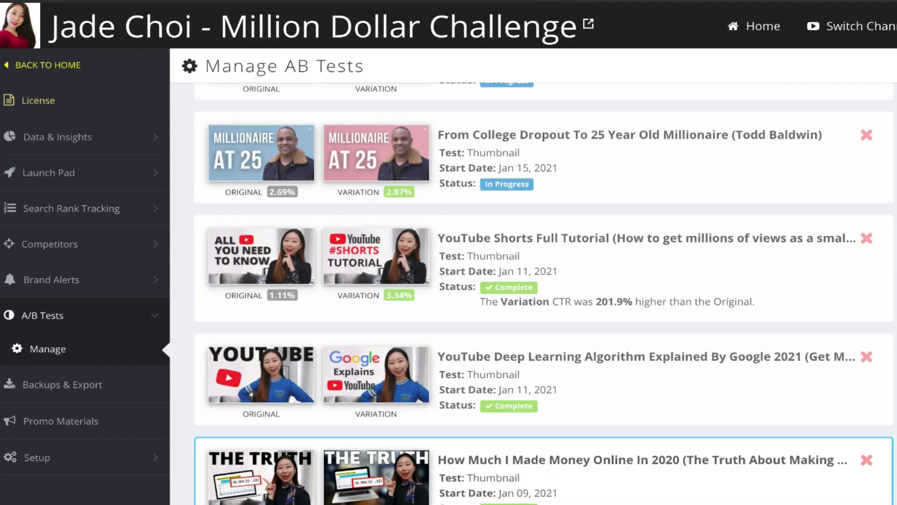
pyautogui.scroll(2, 602, 474)
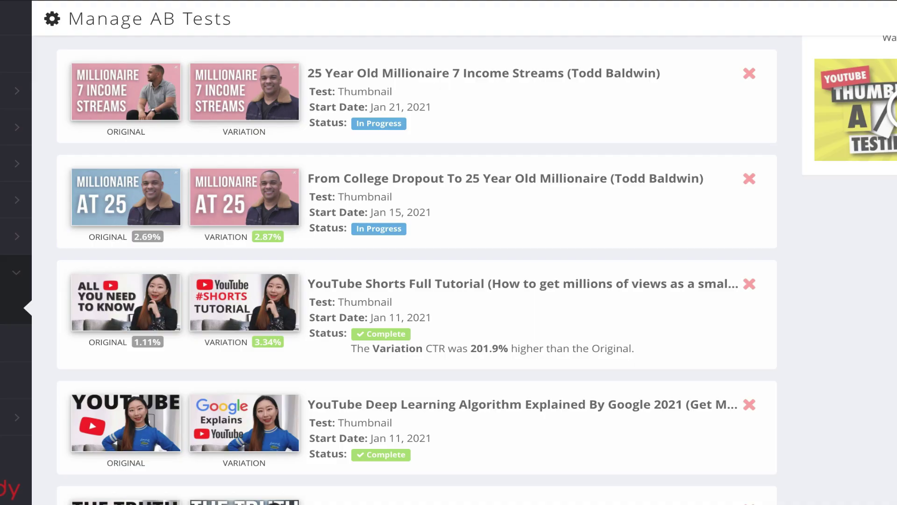
# Review the YouTube Shorts test: 100% confidence, YouTube Search traffic, variation ahead by 202%.
pyautogui.click(291, 328)
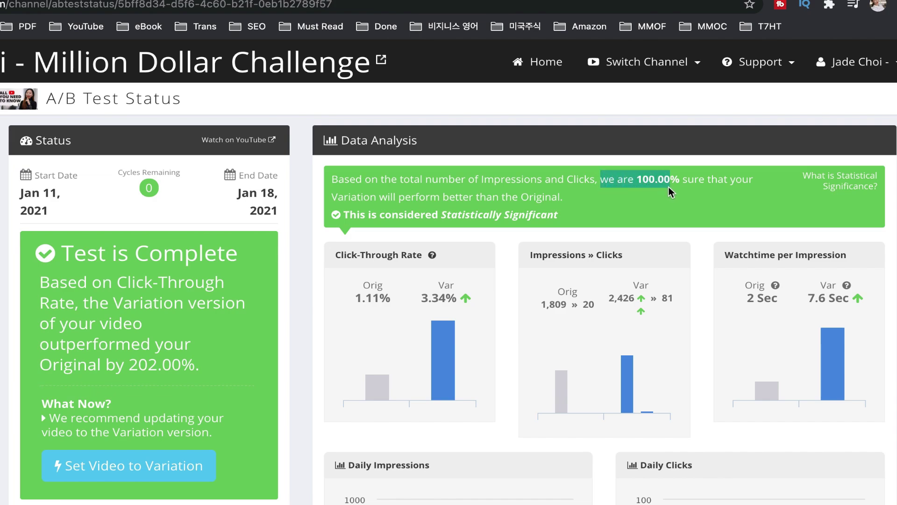
pyautogui.moveTo(668, 186); pyautogui.dragTo(674, 190)
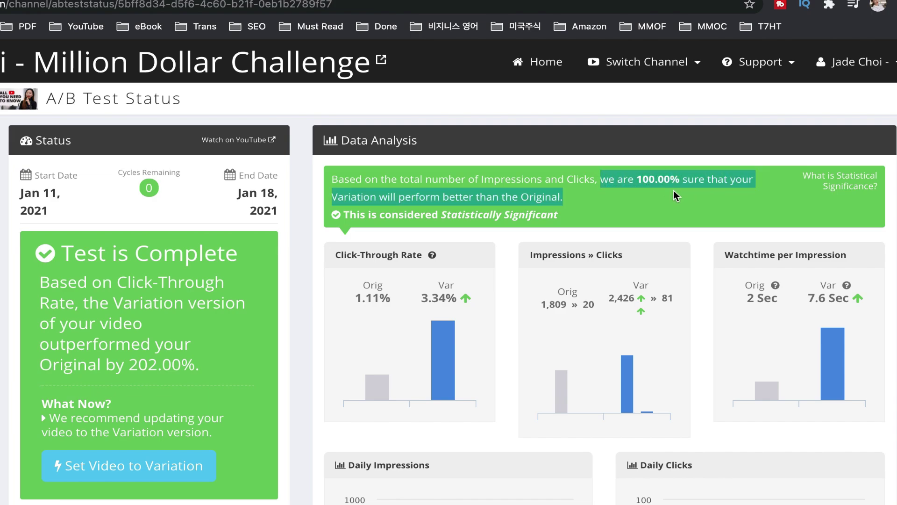
pyautogui.scroll(-2, 383, 493)
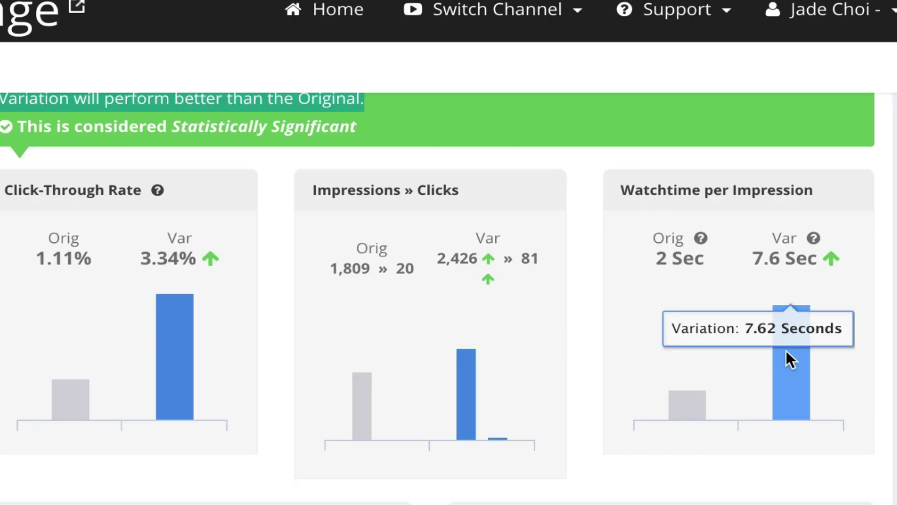
pyautogui.moveTo(703, 397)
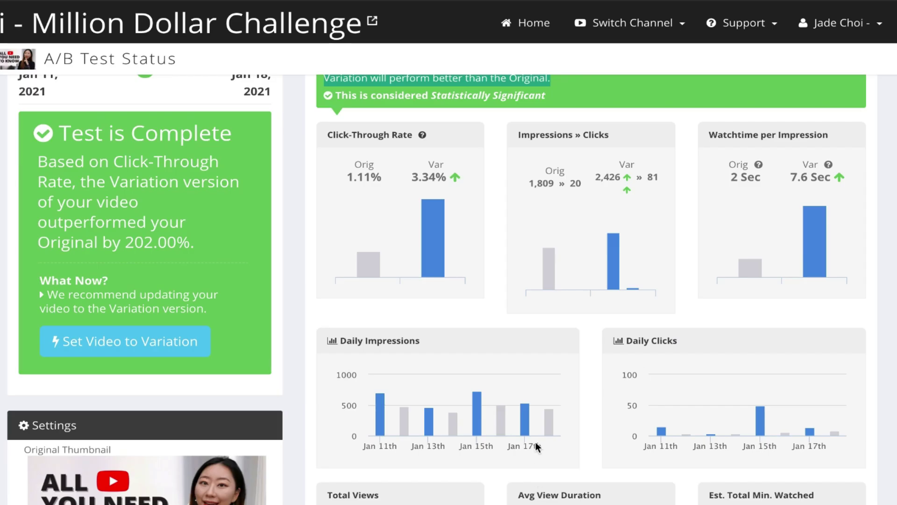
pyautogui.scroll(-3, 535, 442)
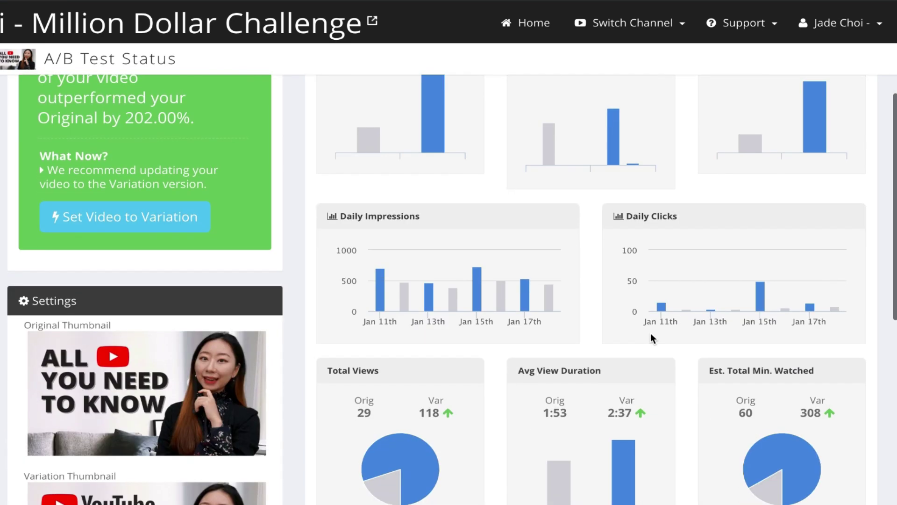
pyautogui.scroll(-2, 650, 333)
pyautogui.scroll(-6, 650, 332)
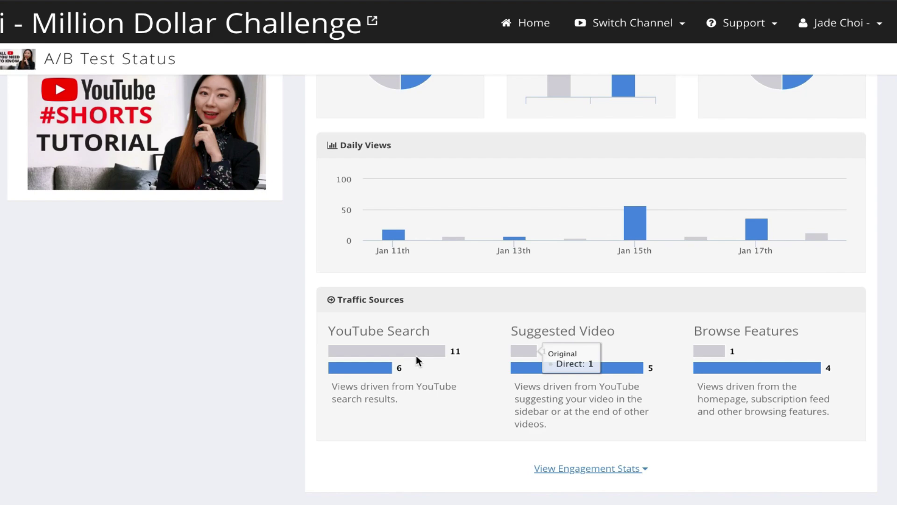
pyautogui.moveTo(407, 332)
pyautogui.mouseDown()
pyautogui.moveTo(362, 342)
pyautogui.moveTo(411, 331)
pyautogui.mouseUp()
pyautogui.click(352, 332)
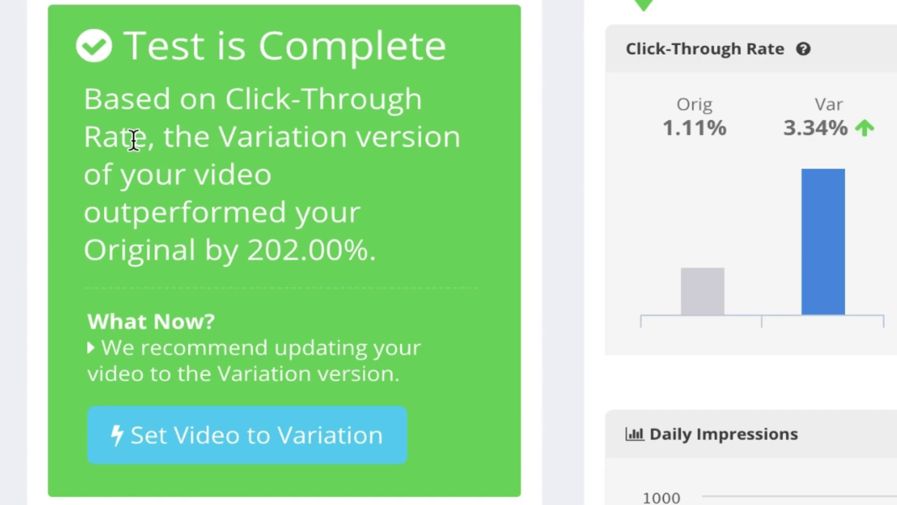
pyautogui.moveTo(89, 105); pyautogui.dragTo(366, 253)
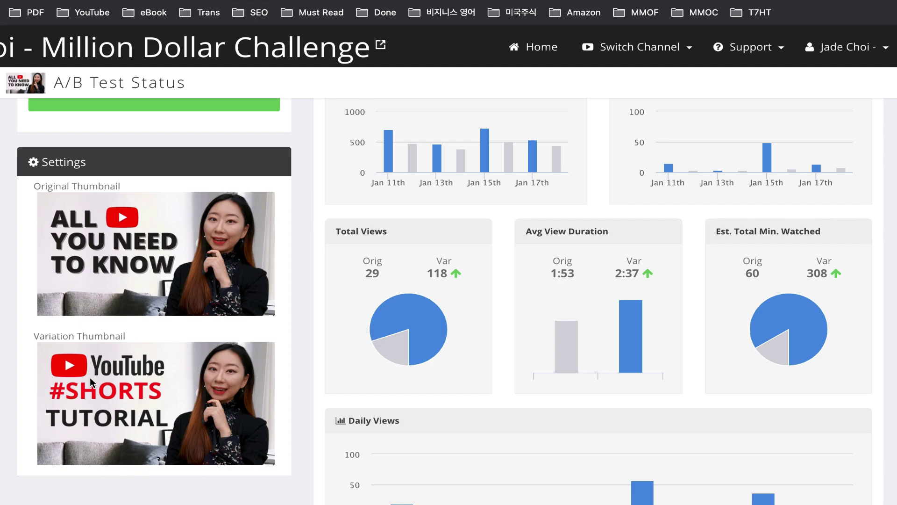
# Set the video to the winning variation thumbnail and check the update confirmation.
pyautogui.scroll(3, 144, 248)
pyautogui.click(226, 218)
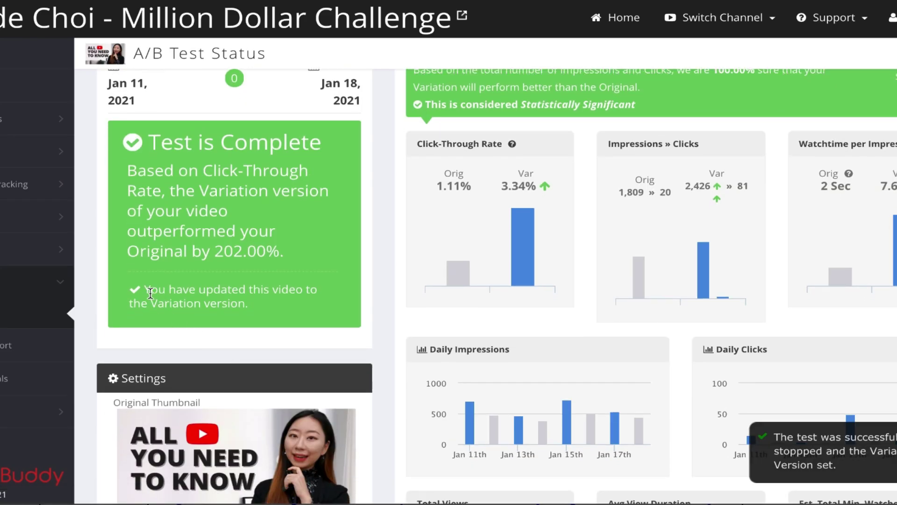
pyautogui.moveTo(148, 290); pyautogui.dragTo(256, 303)
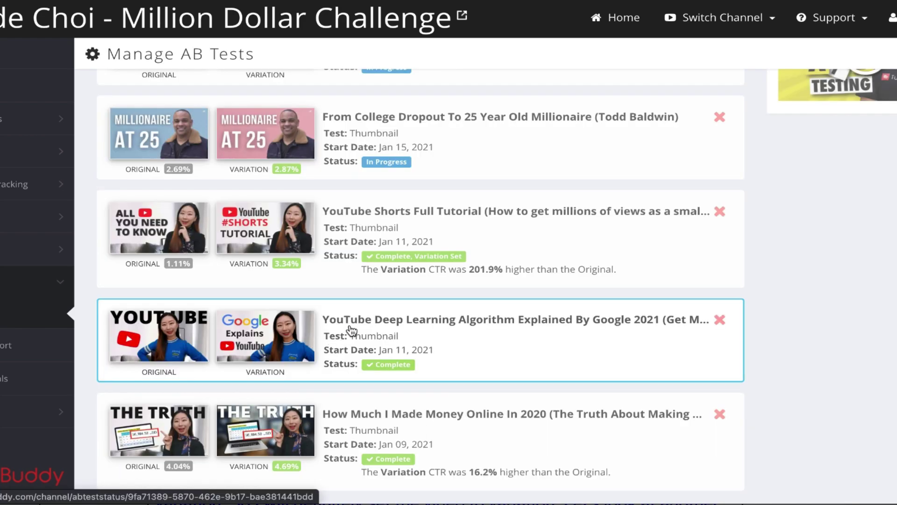
pyautogui.scroll(2, 351, 331)
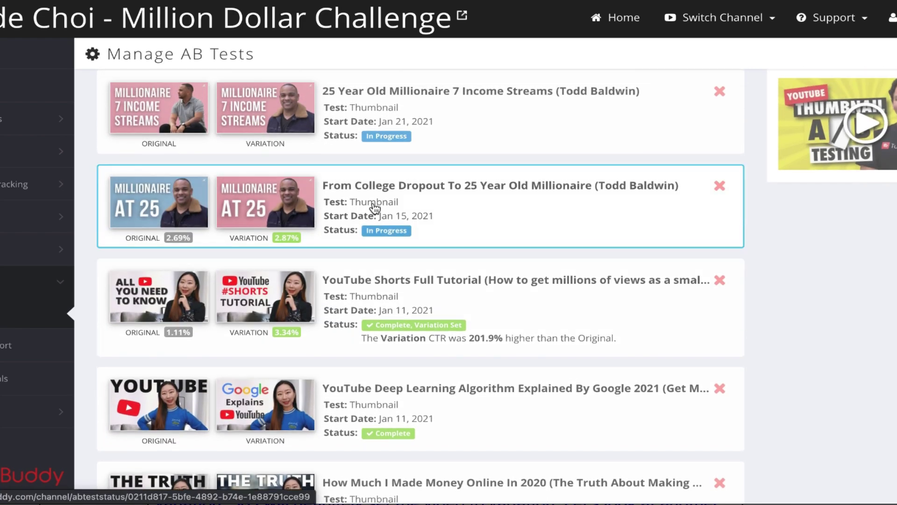
# Open the College Dropout test's status, noting it is not yet significant, and scroll its charts.
pyautogui.click(377, 204)
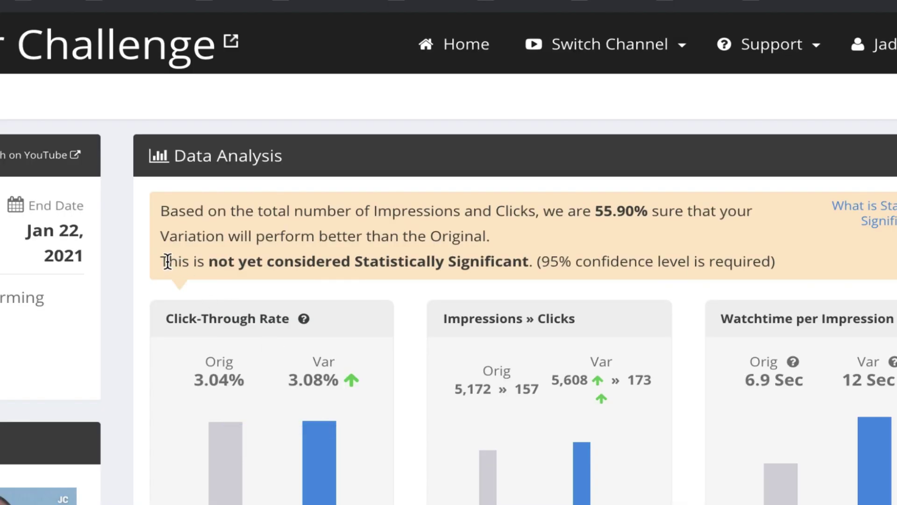
pyautogui.moveTo(180, 261); pyautogui.dragTo(502, 281)
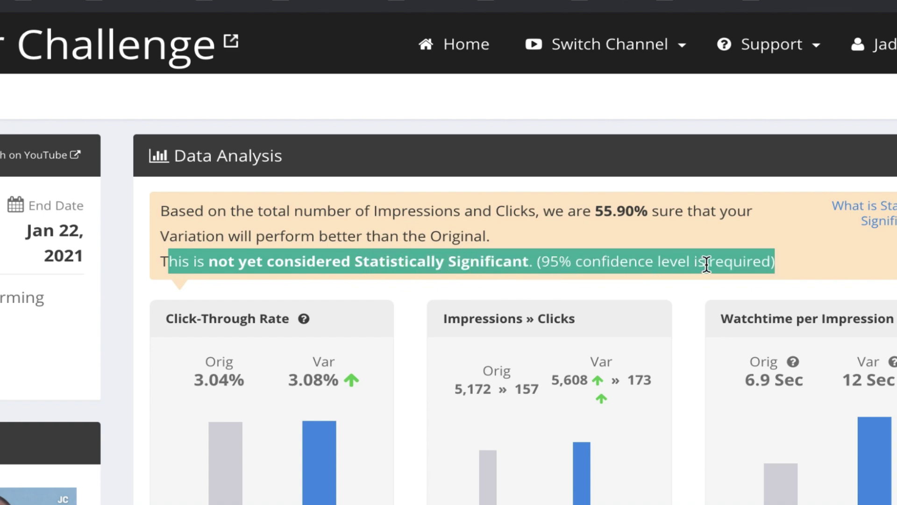
pyautogui.scroll(-5, 706, 264)
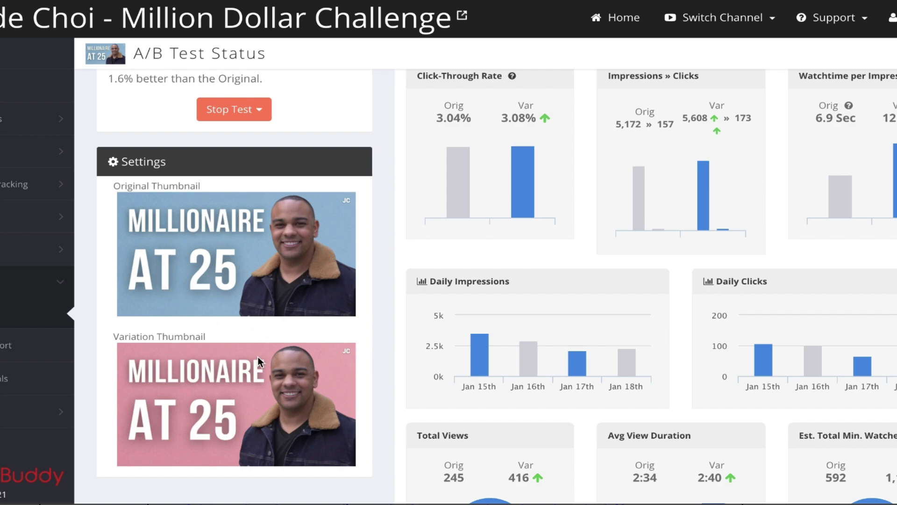
pyautogui.scroll(3, 445, 310)
pyautogui.scroll(-2, 445, 310)
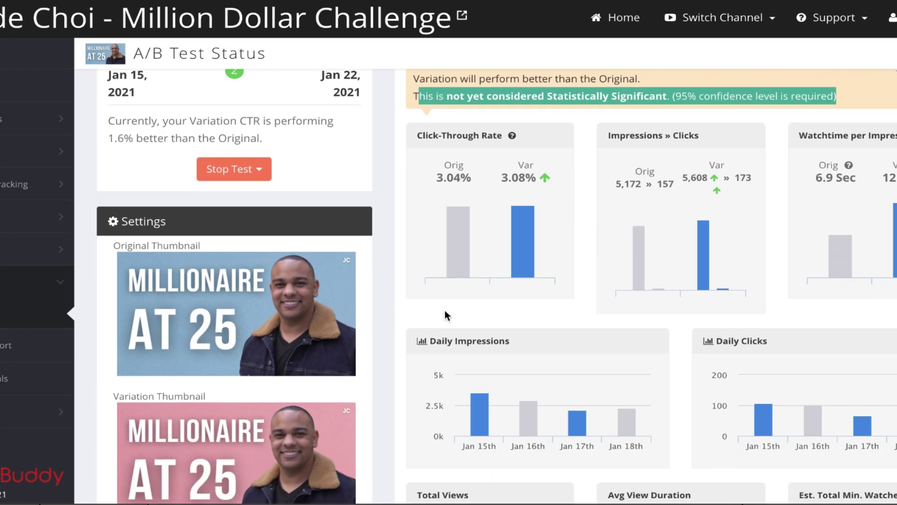
pyautogui.scroll(-3, 445, 310)
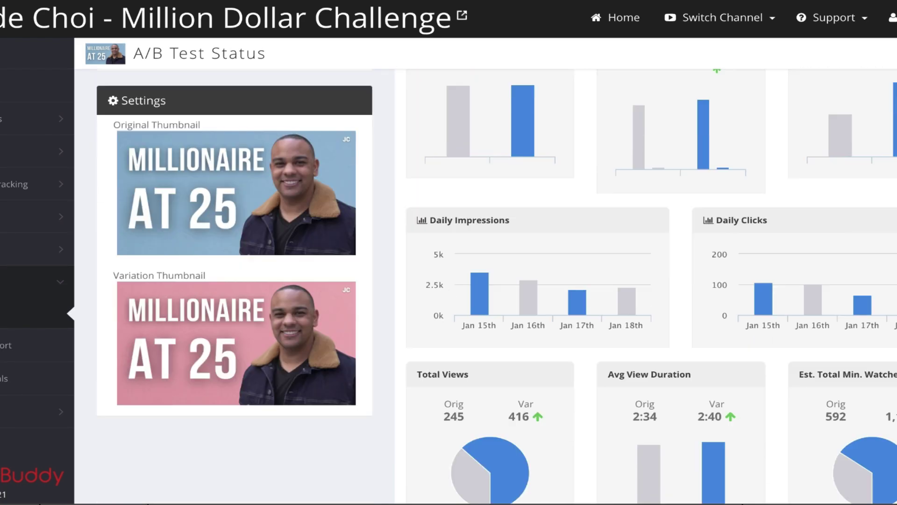
pyautogui.scroll(-2, 461, 414)
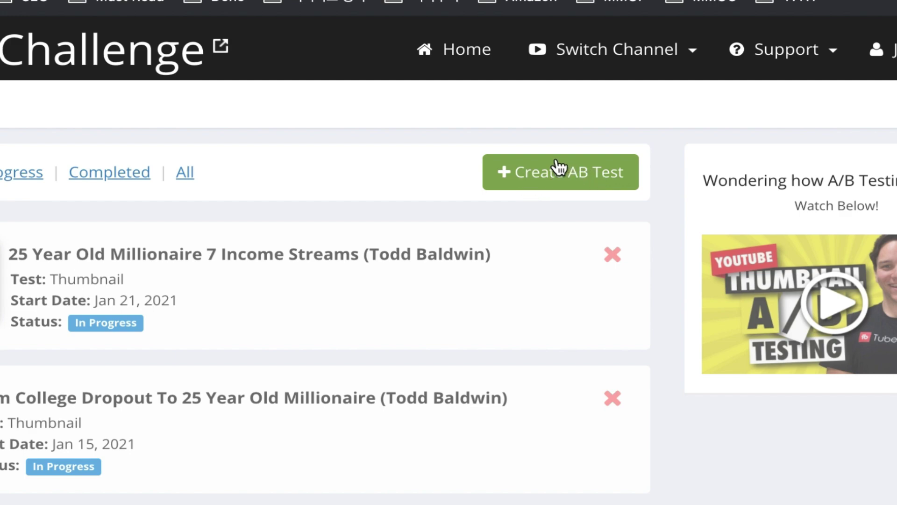
# Create a 14-day Thumbnail CTR test on the BLACKPINK Jennie video and upload a test thumbnail.
pyautogui.click(565, 171)
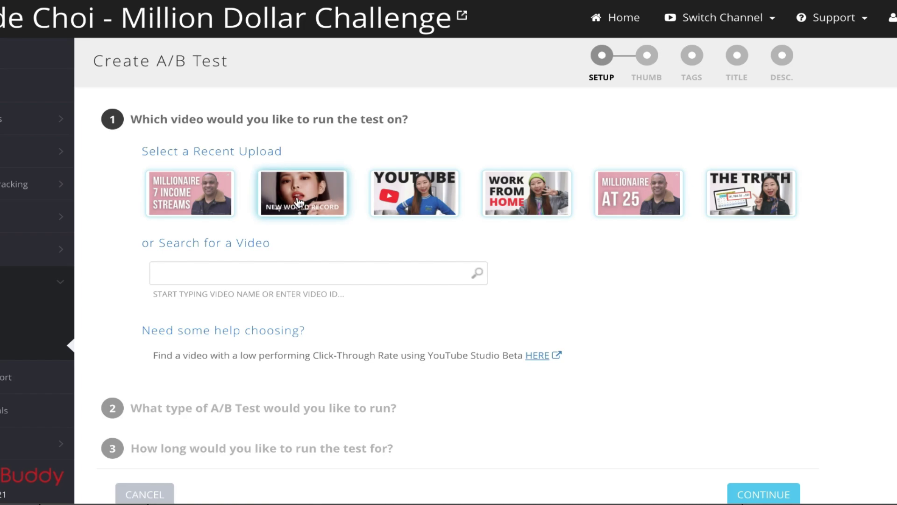
pyautogui.click(301, 205)
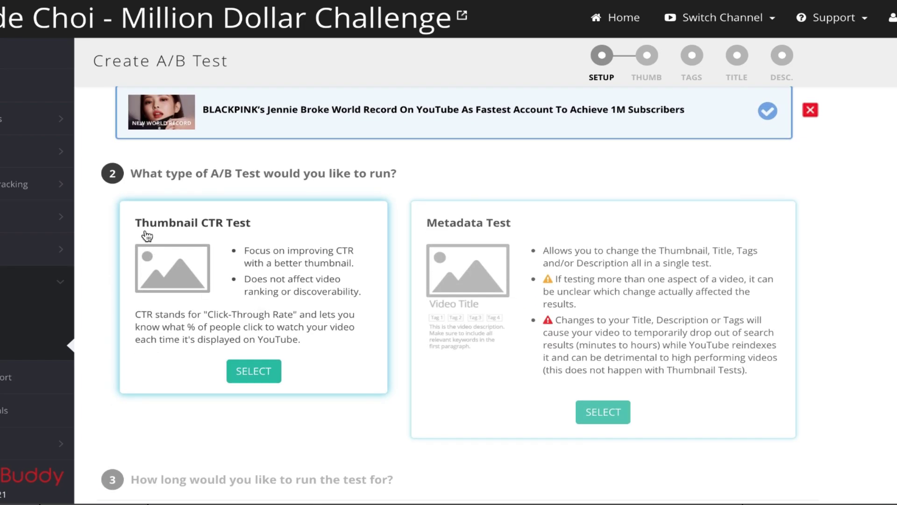
pyautogui.moveTo(145, 229); pyautogui.dragTo(246, 225)
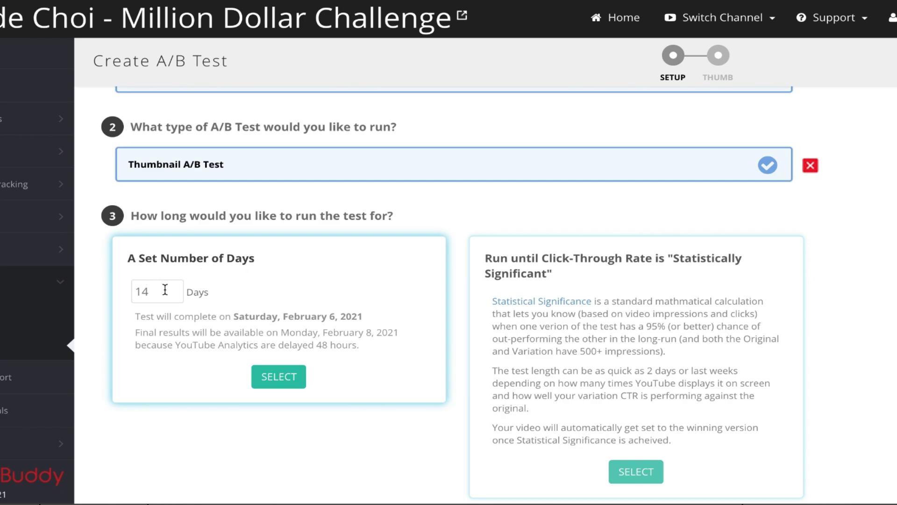
pyautogui.click(288, 373)
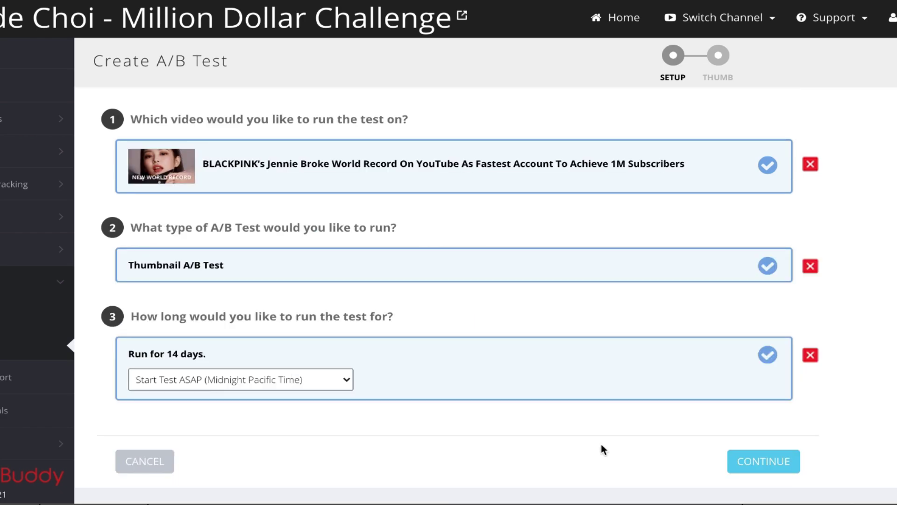
pyautogui.click(759, 462)
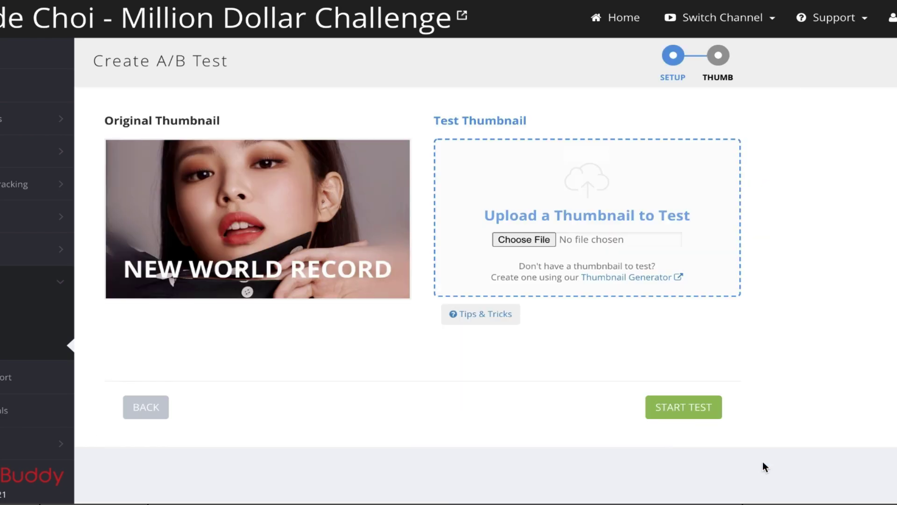
pyautogui.click(540, 238)
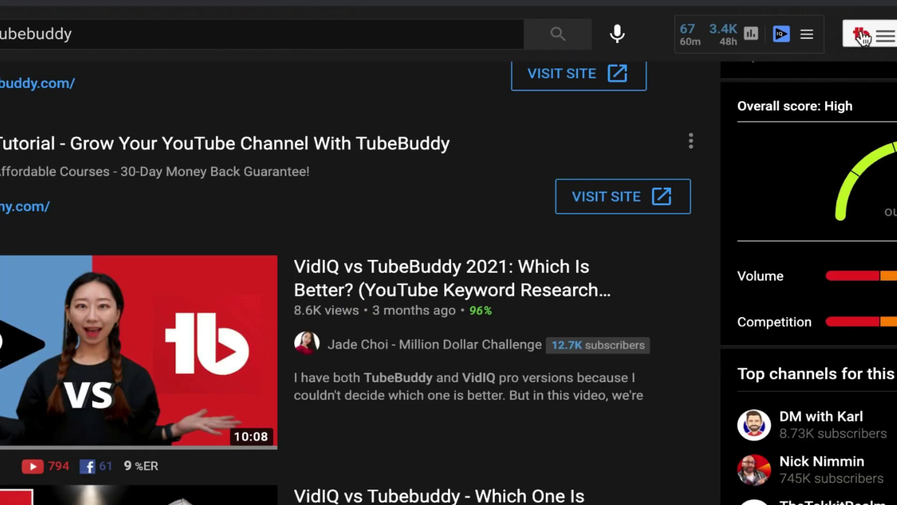
# Launch Click Magnet from TubeBuddy's extension tools and reveal its four features.
pyautogui.click(862, 37)
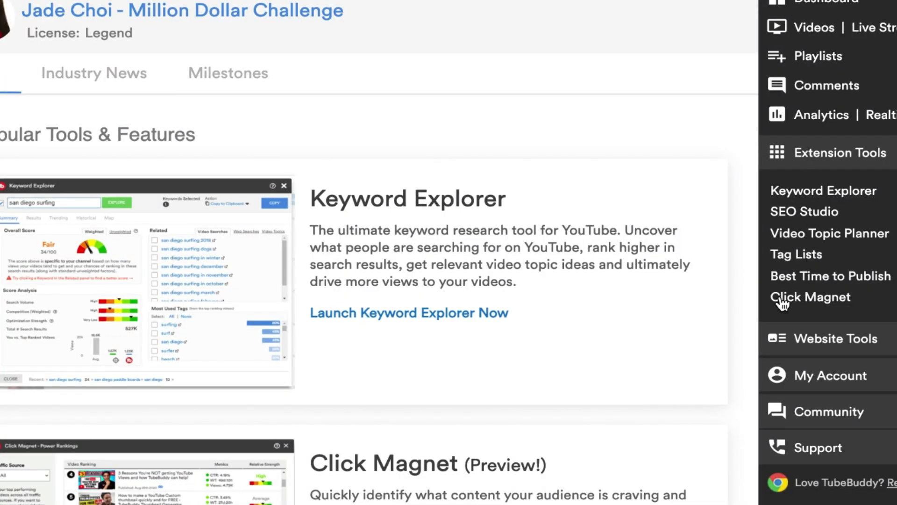
pyautogui.click(806, 299)
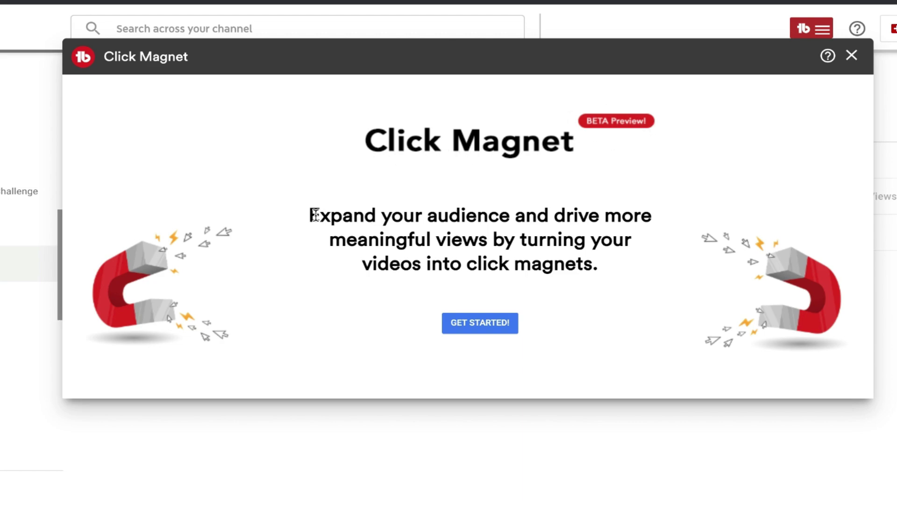
pyautogui.moveTo(316, 216); pyautogui.dragTo(581, 264)
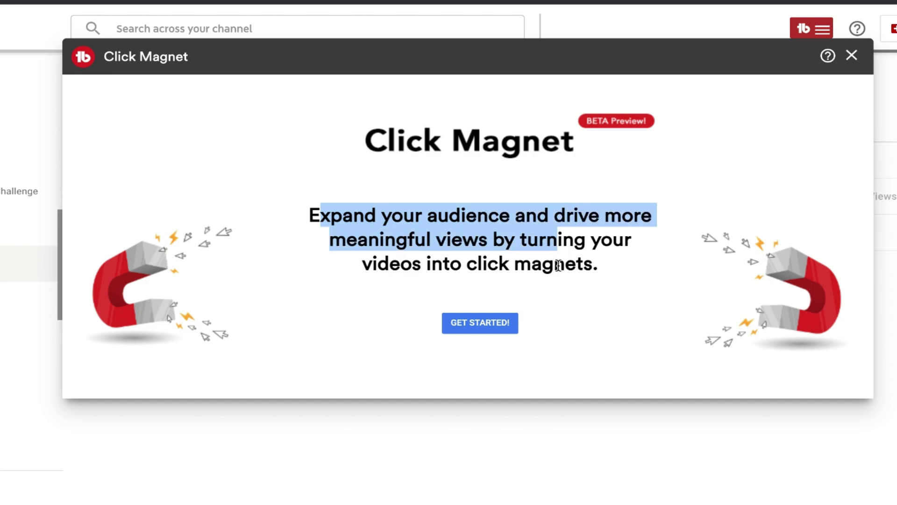
pyautogui.click(489, 324)
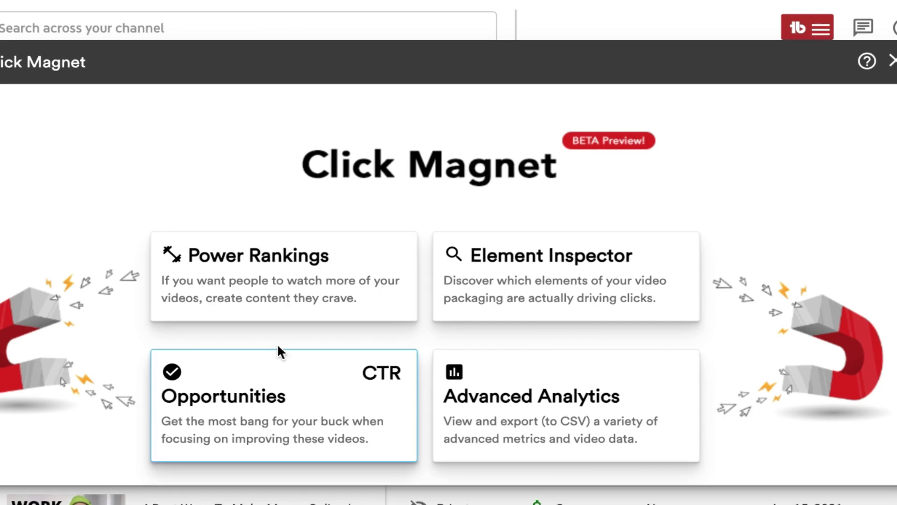
pyautogui.click(275, 295)
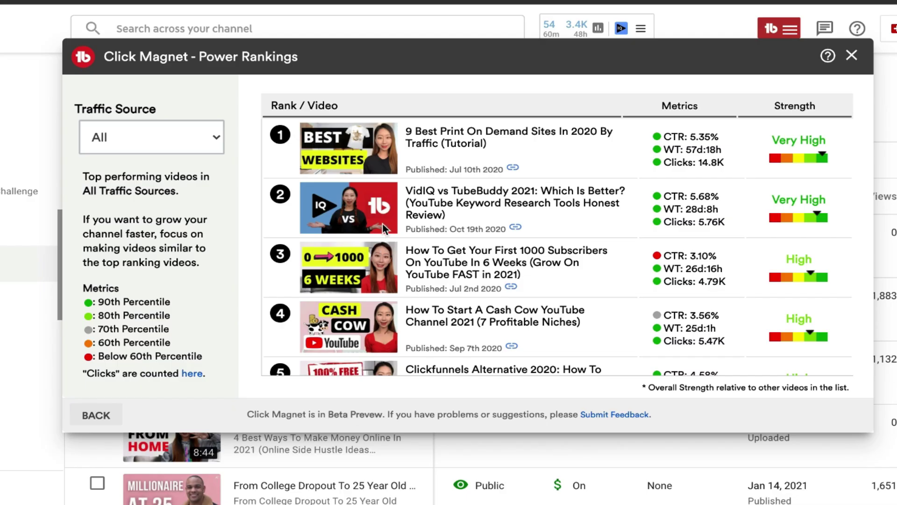
pyautogui.scroll(-5, 509, 276)
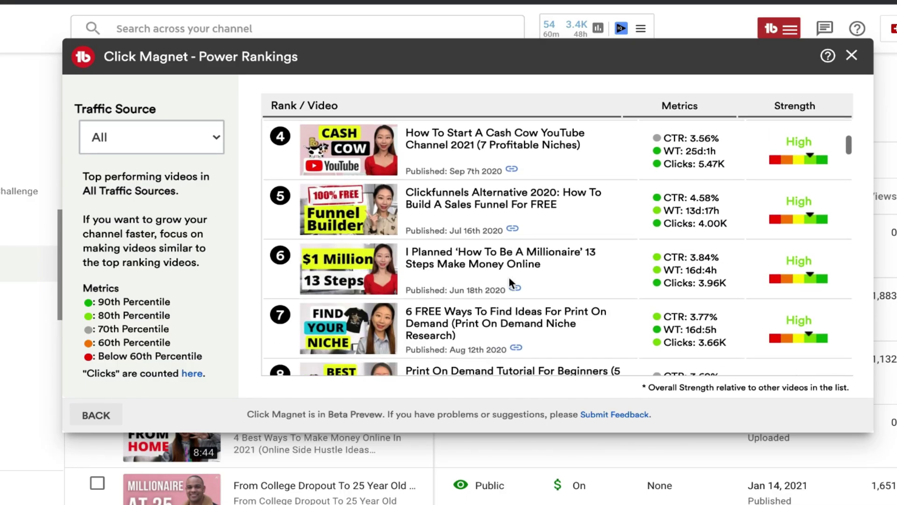
pyautogui.scroll(5, 508, 277)
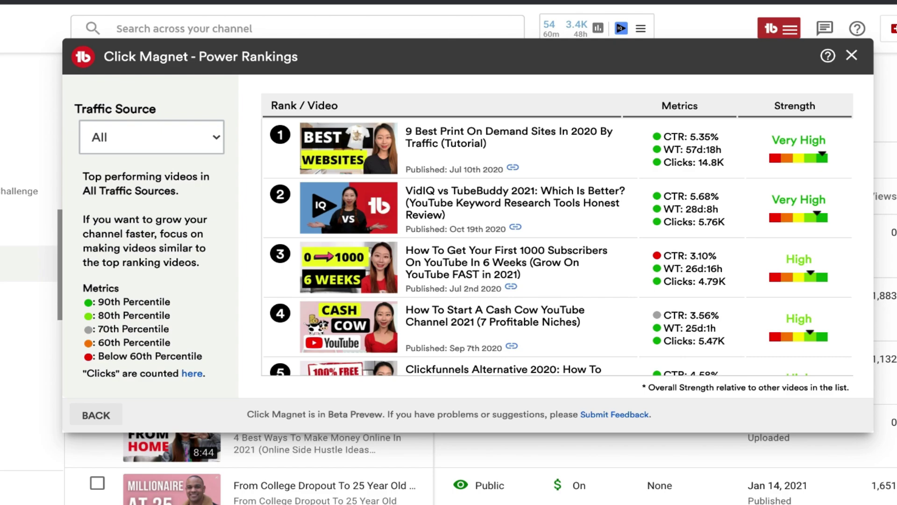
pyautogui.scroll(-1, 441, 318)
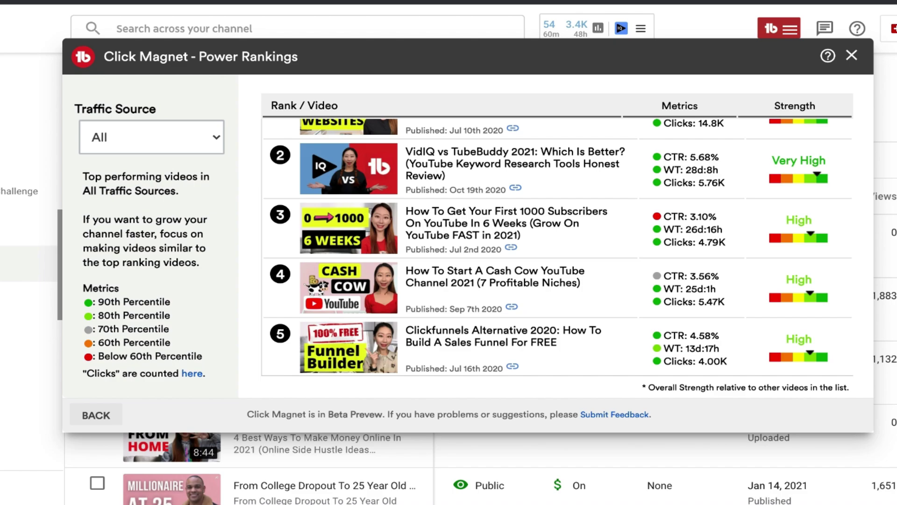
pyautogui.scroll(-1, 430, 315)
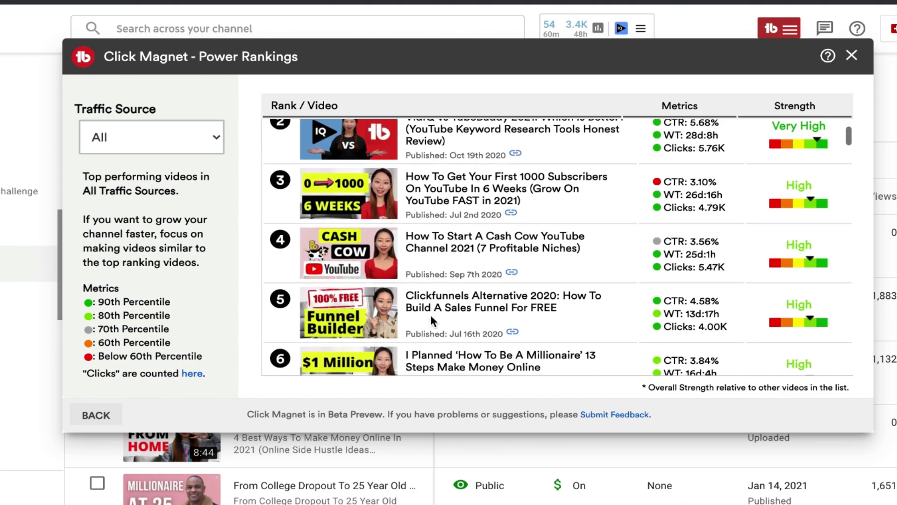
pyautogui.scroll(-3, 430, 315)
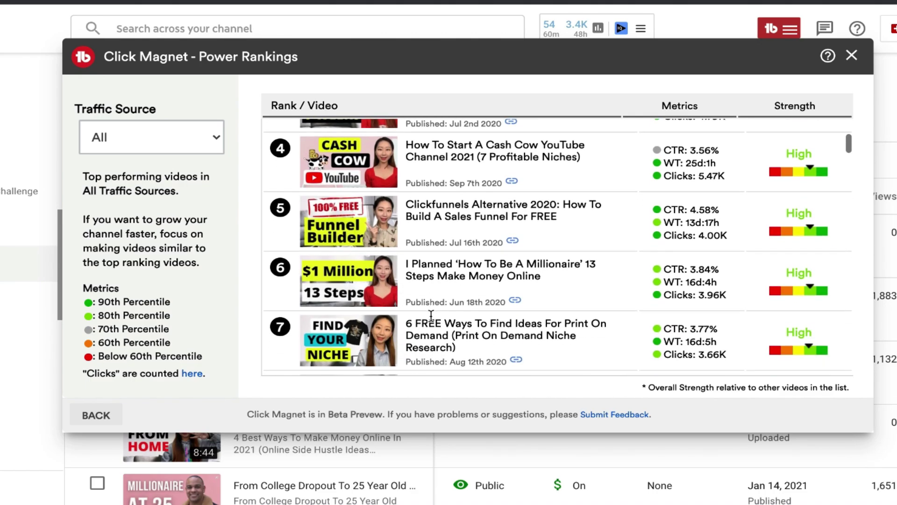
pyautogui.scroll(-4, 430, 315)
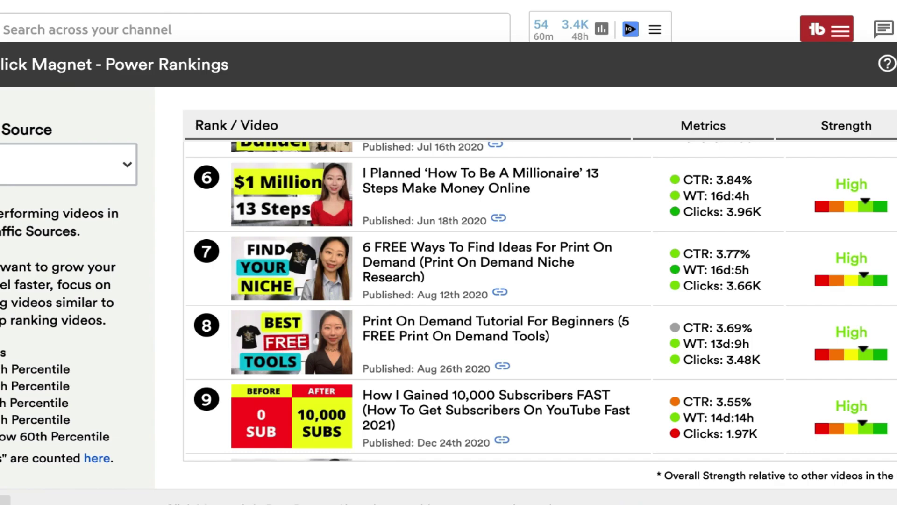
pyautogui.click(96, 415)
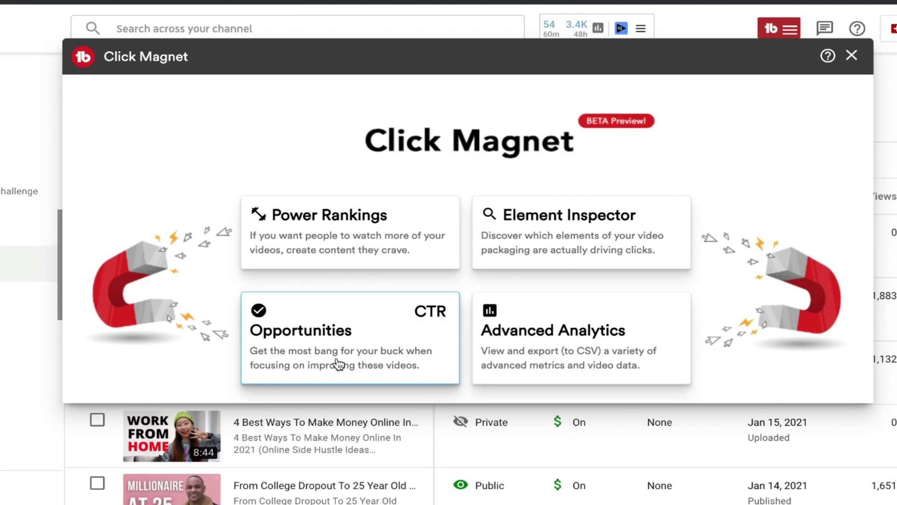
# Review the CTR Opportunities video ranking and its notes on proven winners and improving titles and thumbnails.
pyautogui.click(304, 439)
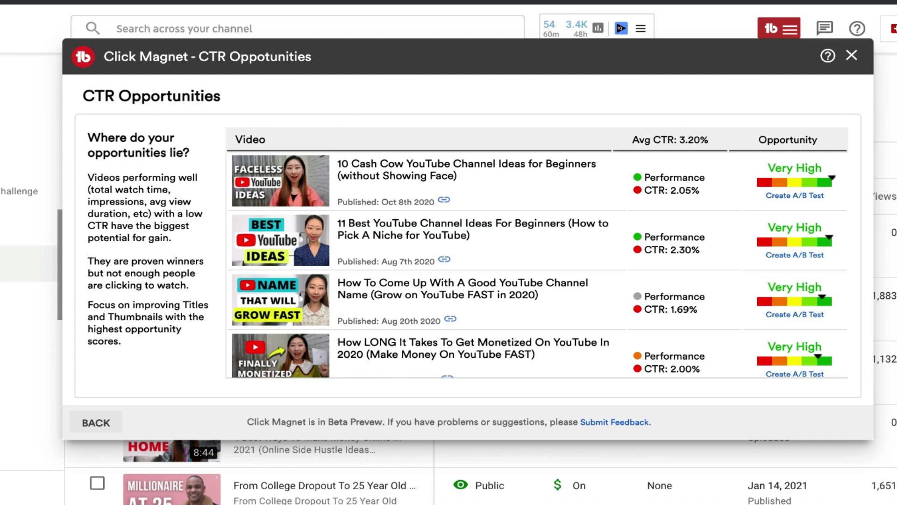
pyautogui.scroll(-2, 330, 310)
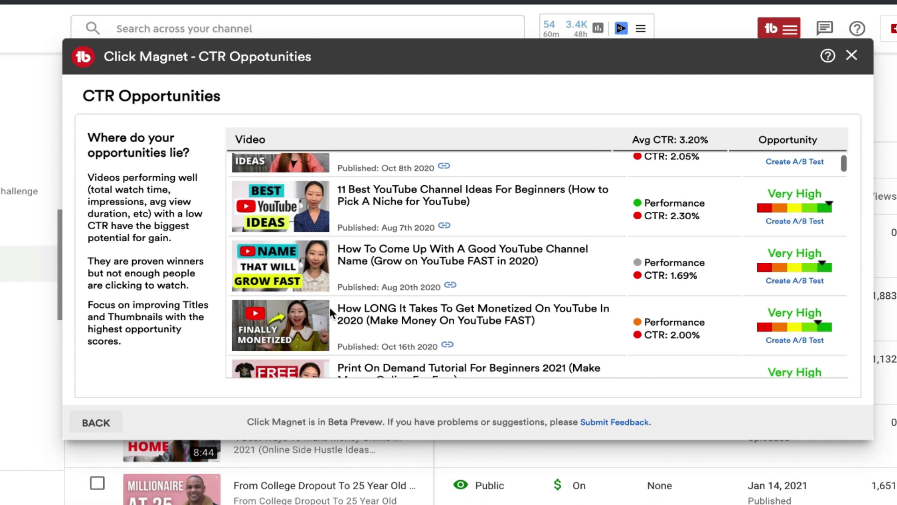
pyautogui.scroll(-4, 330, 306)
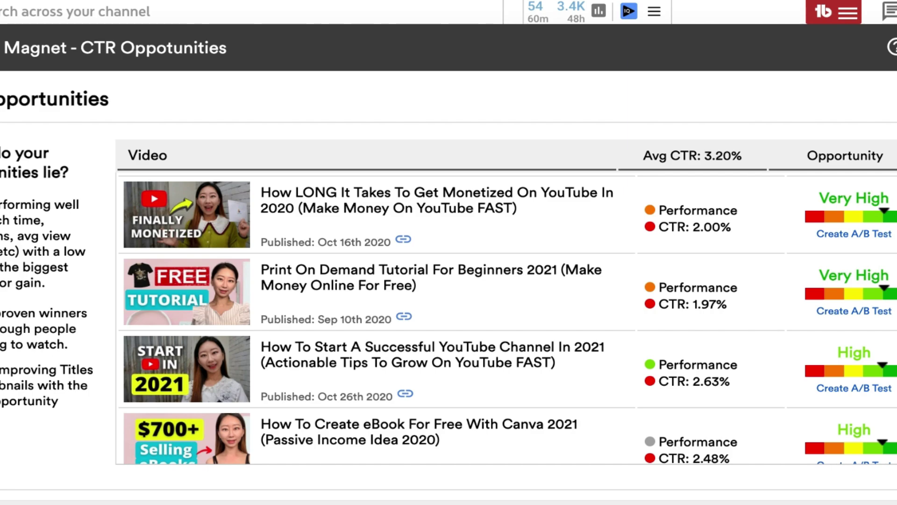
pyautogui.moveTo(2, 329); pyautogui.dragTo(53, 436)
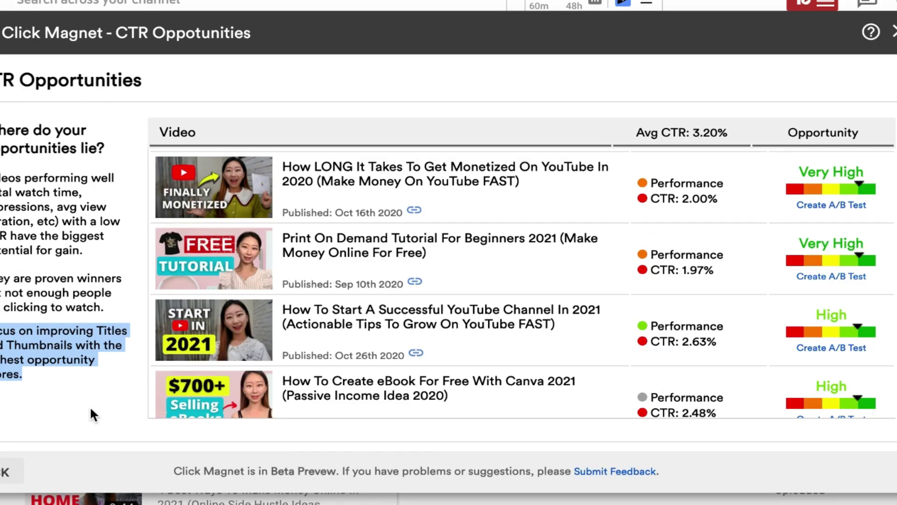
pyautogui.click(19, 417)
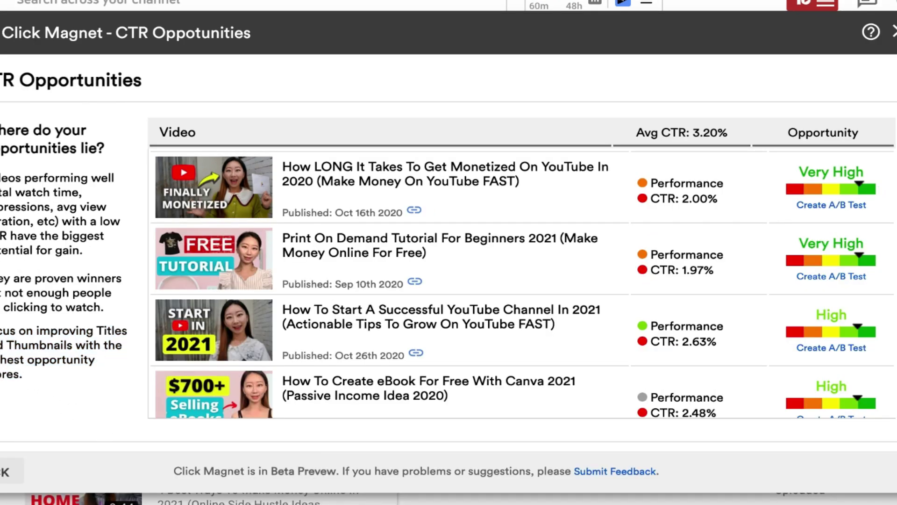
pyautogui.moveTo(1, 329); pyautogui.dragTo(29, 372)
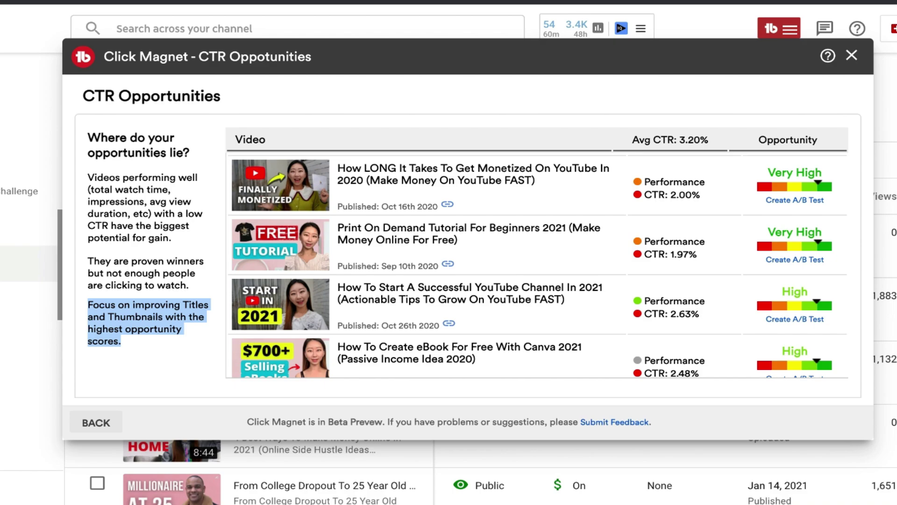
pyautogui.scroll(3, 409, 289)
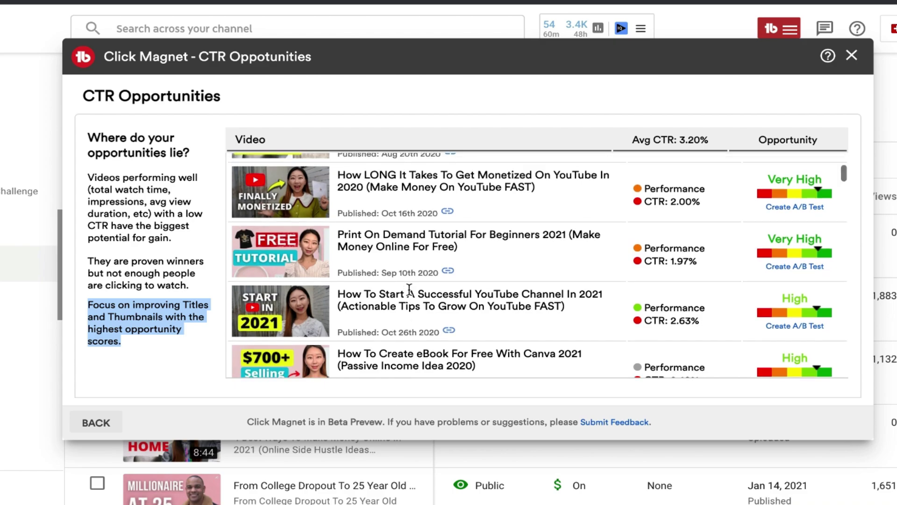